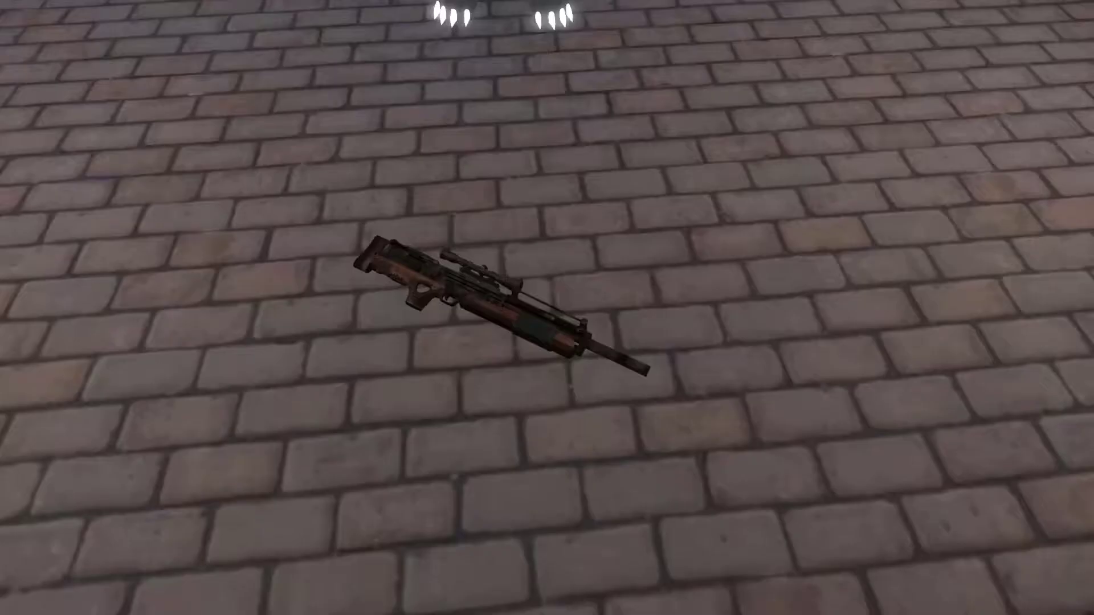
key(w)
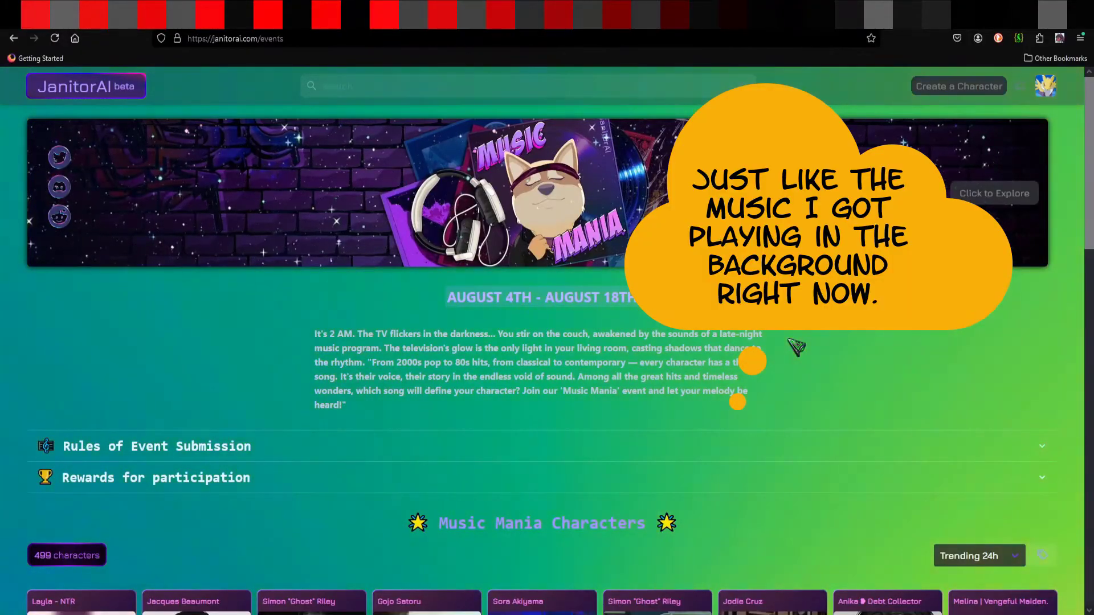
scroll(796, 347, down, 4)
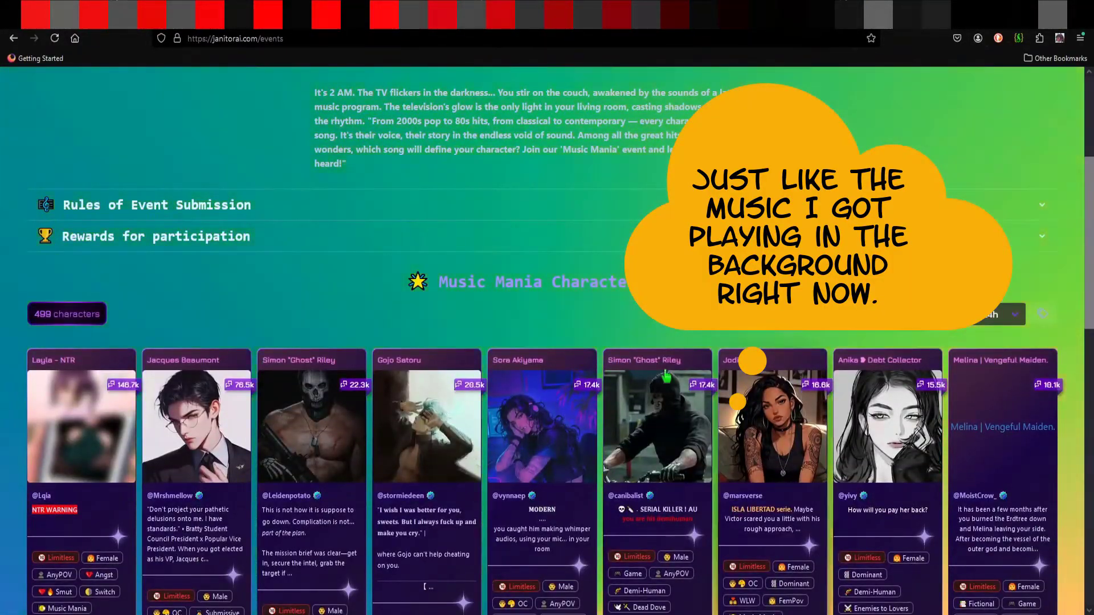
click(320, 434)
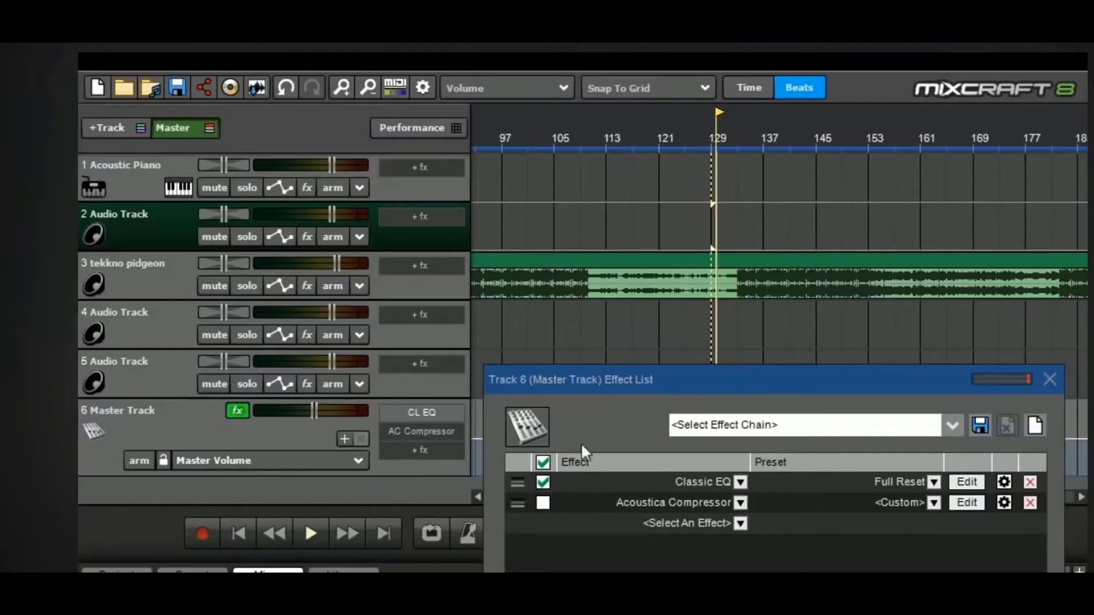
In Mixcraft 8, switch off the master track's Classic EQ effect and reset the Master channel's Lo EQ to centre.
click(546, 482)
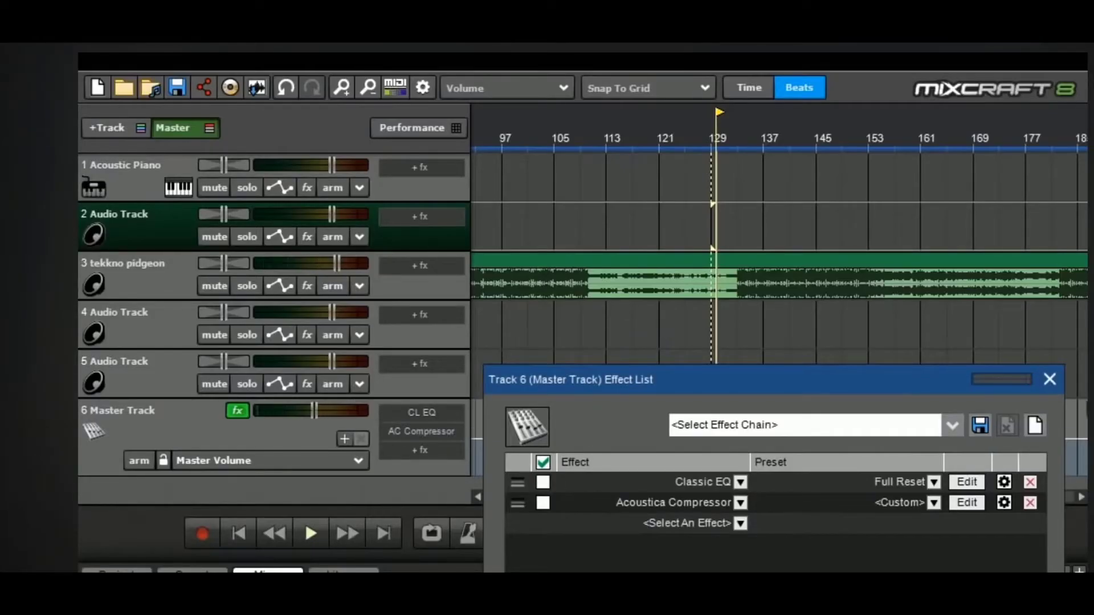
click(1049, 380)
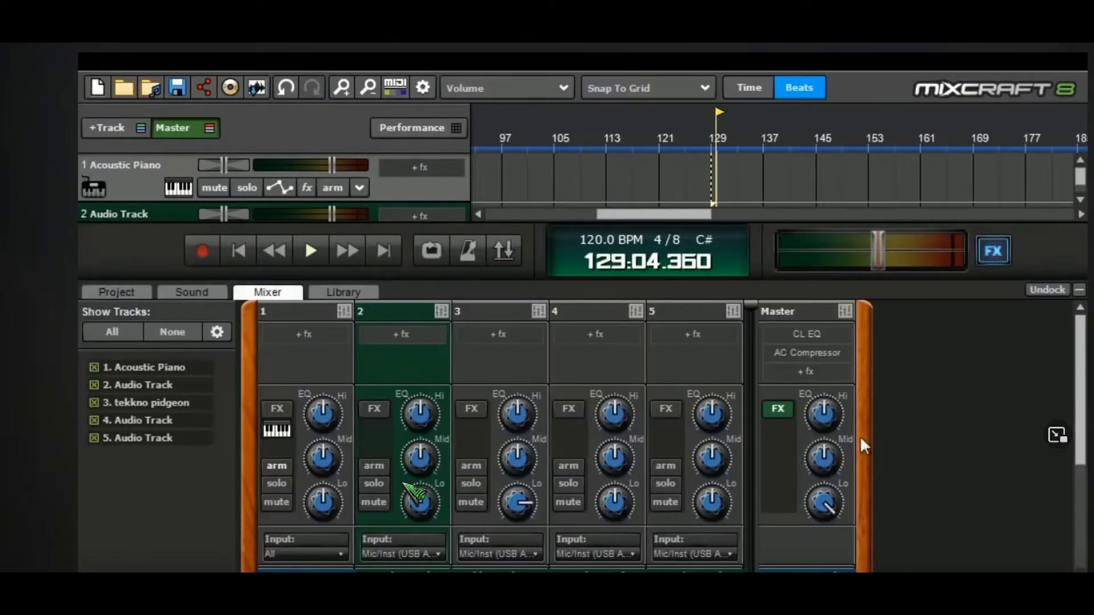
click(849, 491)
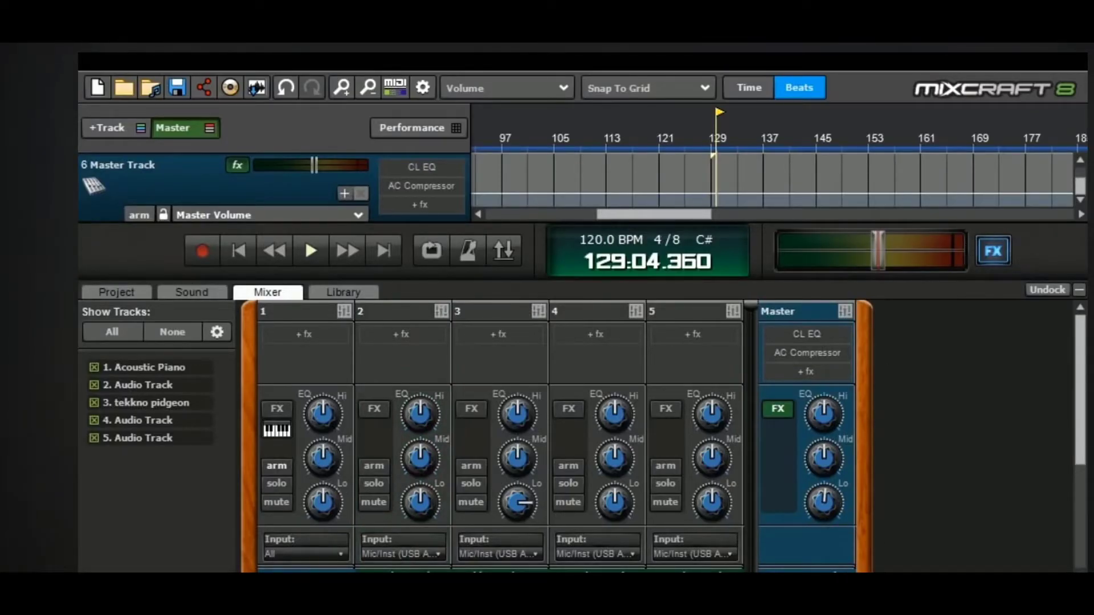
click(1078, 291)
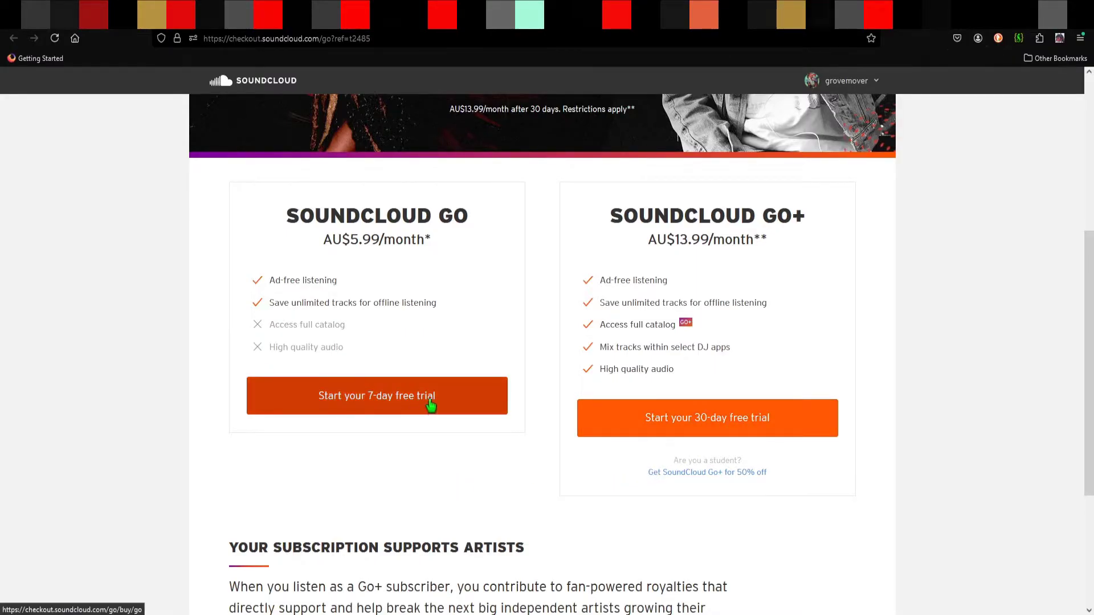
Compare the SoundCloud Go and SoundCloud Go+ subscription plans on the SoundCloud checkout page.
drag(281, 217, 481, 237)
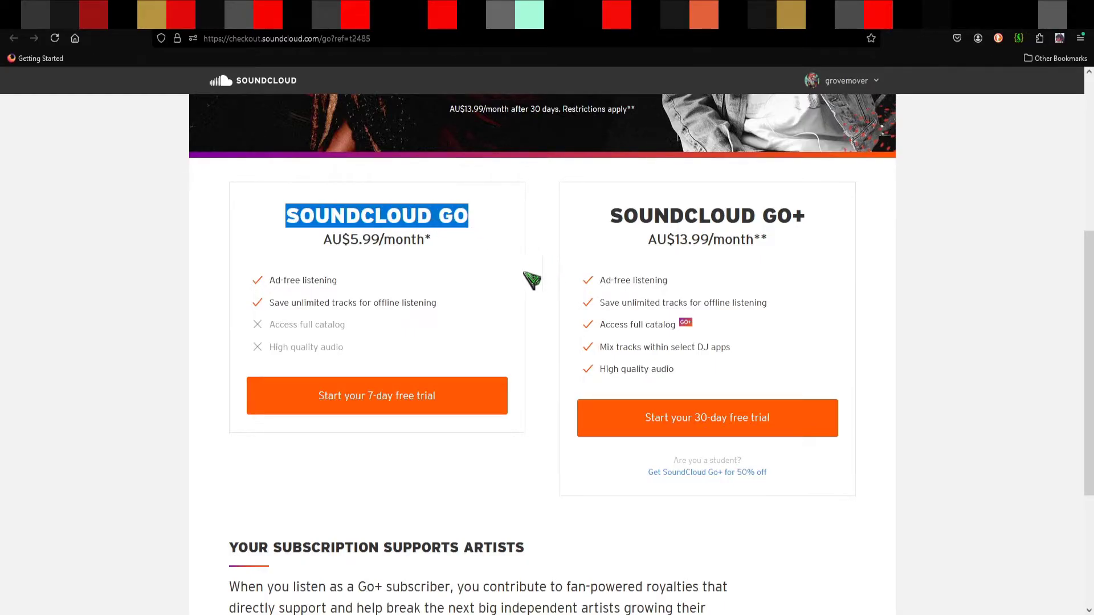
click(582, 227)
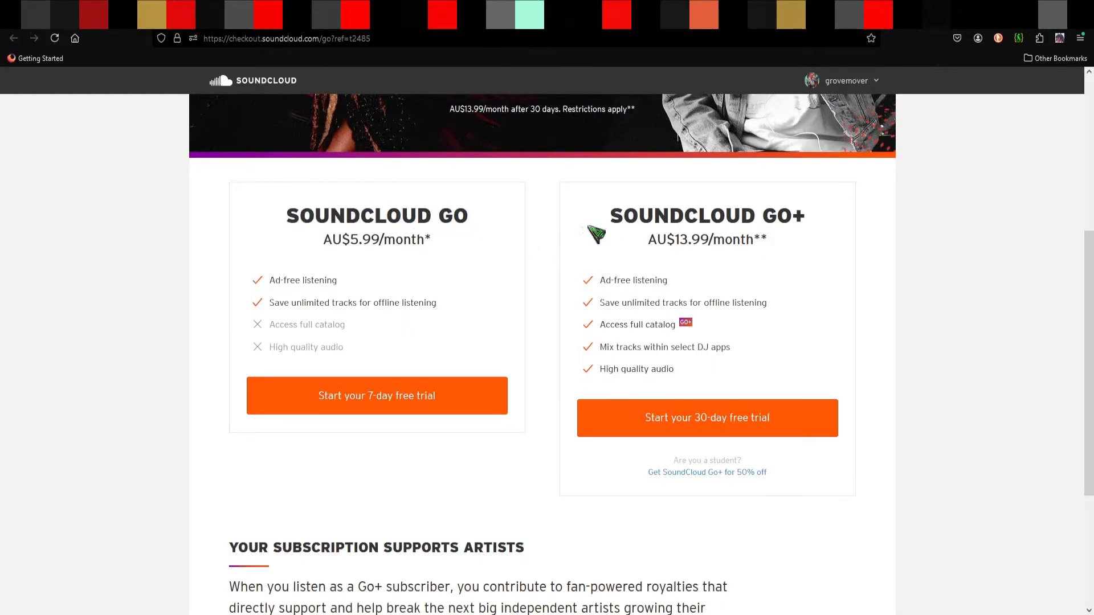
drag(609, 222, 825, 244)
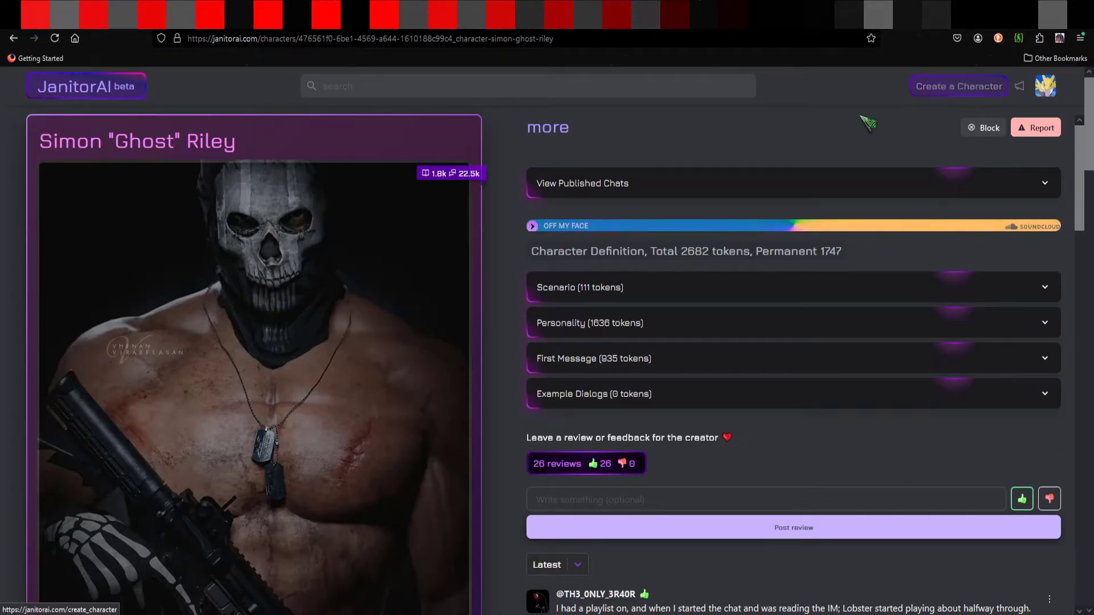
Start a new character on JanitorAI and enter it into the Music Mania event.
click(952, 91)
scroll(242, 333, down, 3)
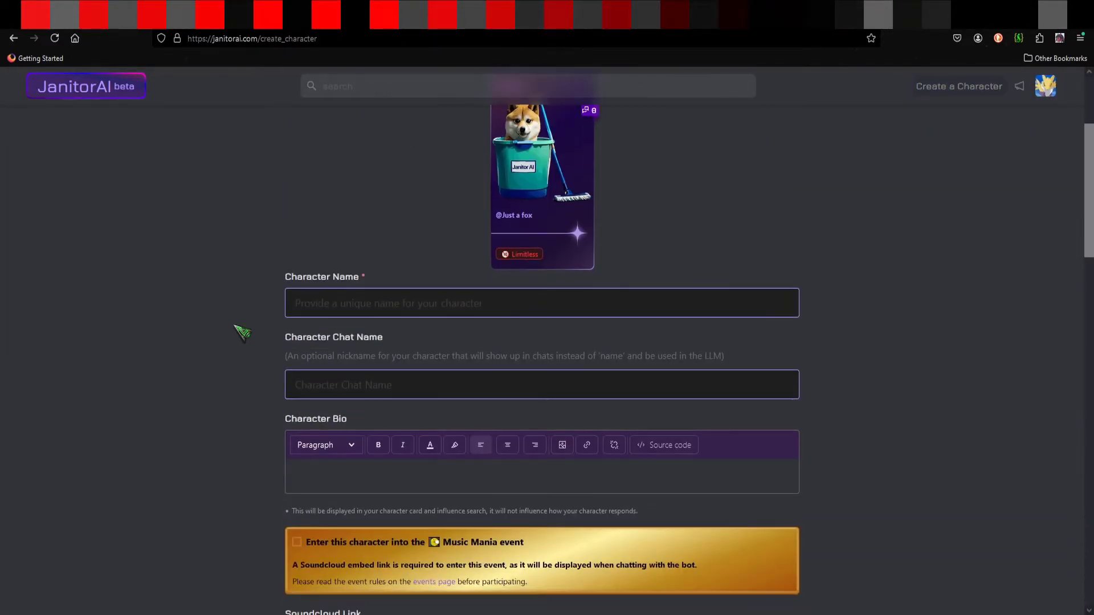
scroll(242, 332, down, 4)
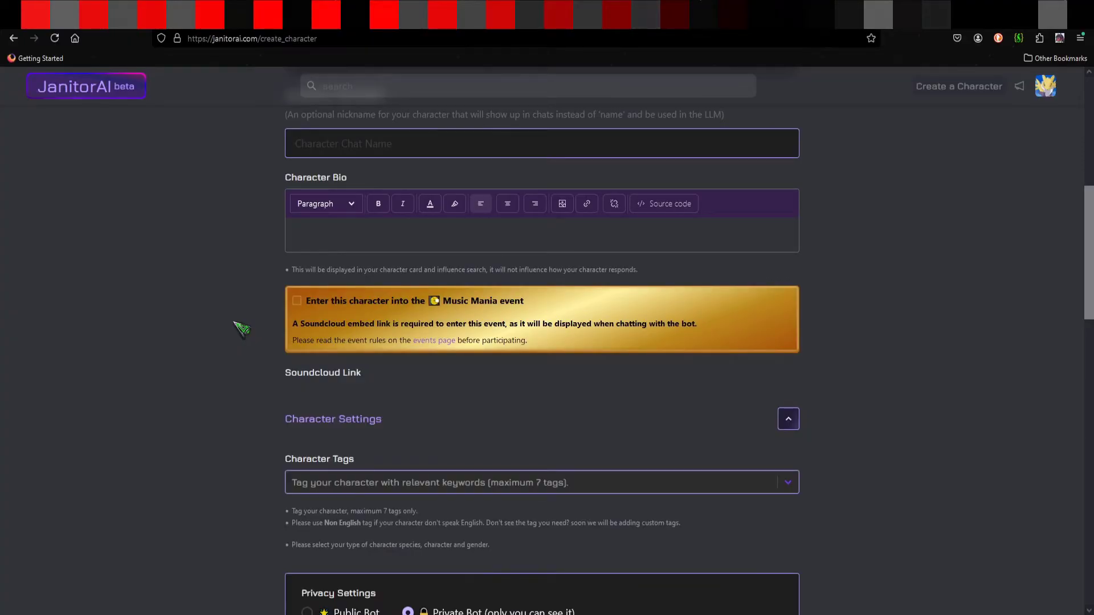
click(295, 305)
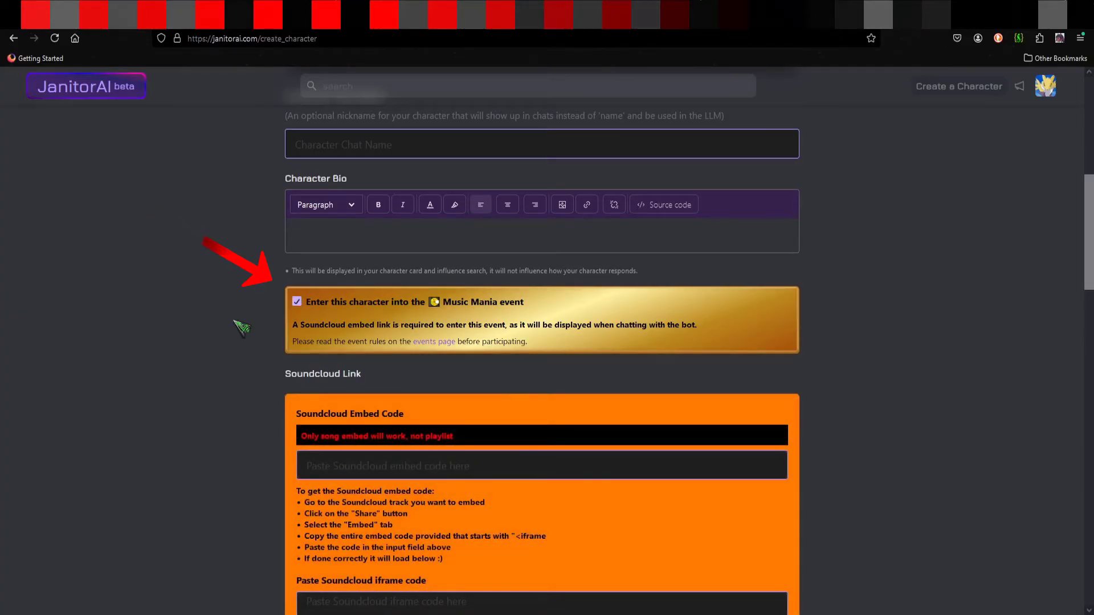
scroll(241, 326, down, 3)
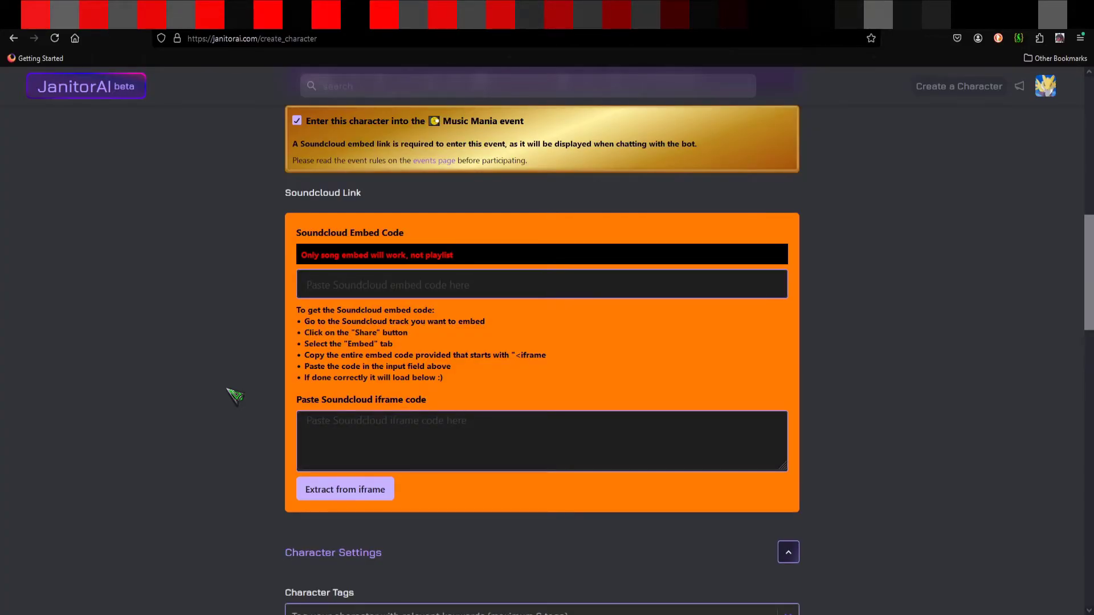
Switch to SoundCloud and copy the full embed code of the track "Eddy Grant - Electric Avenue".
key(ctrl+Tab)
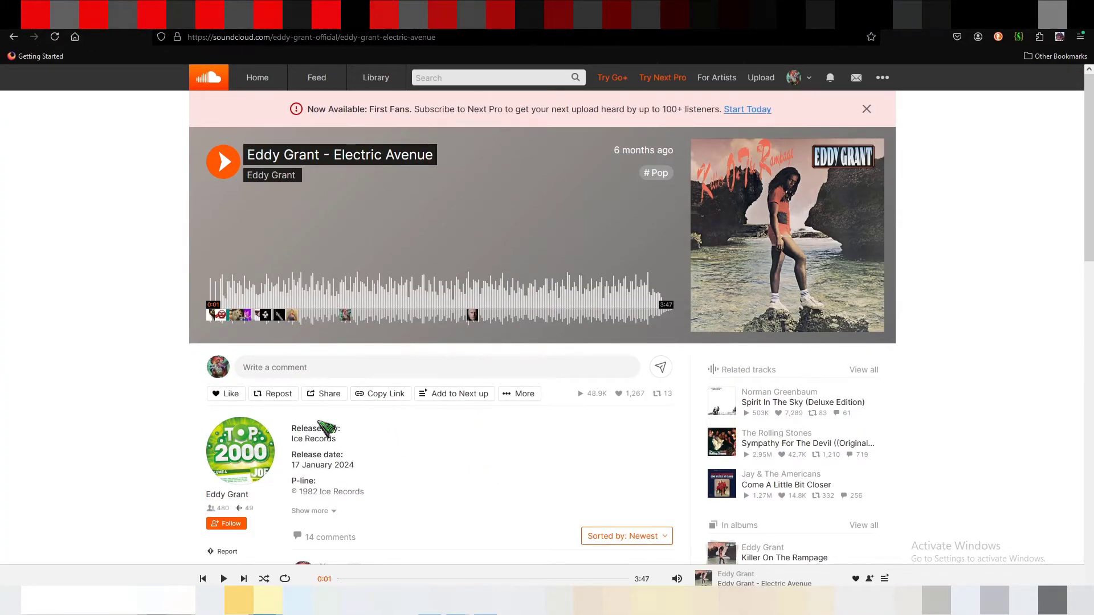
click(317, 396)
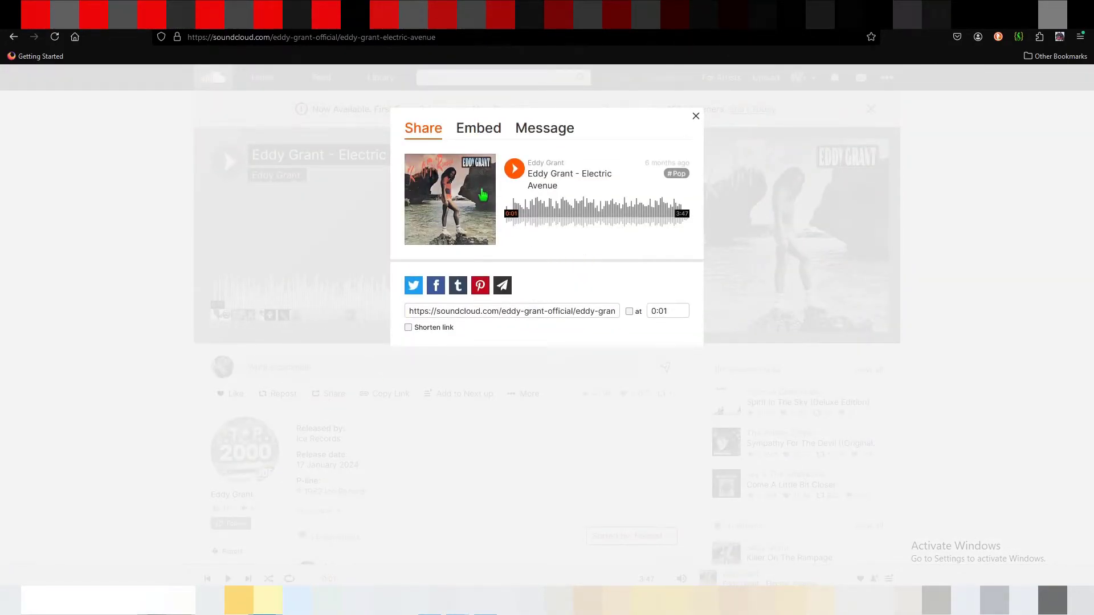
click(476, 134)
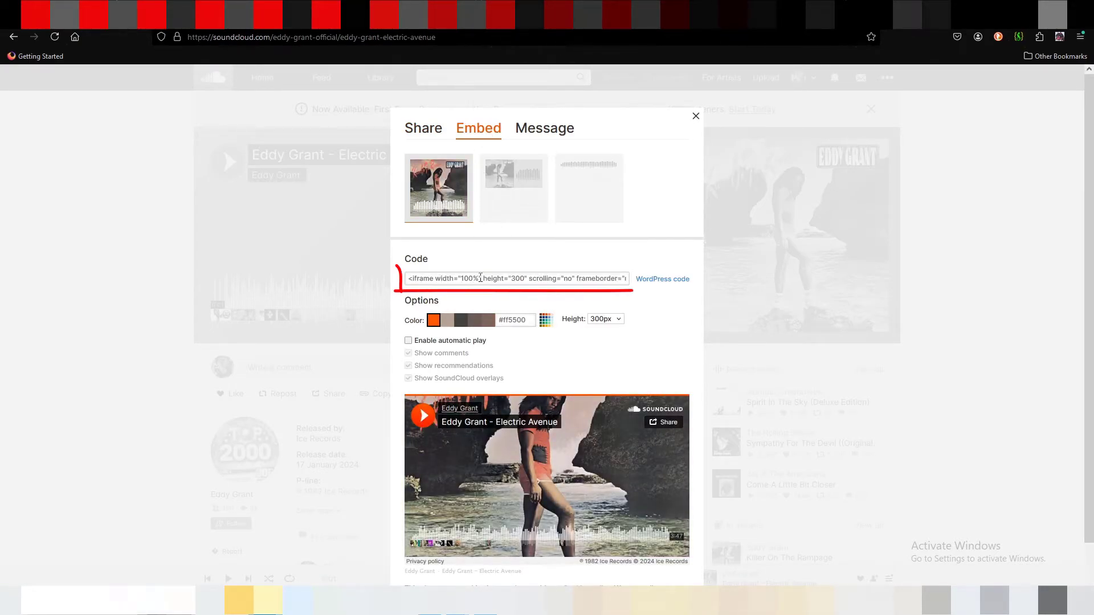
click(481, 277)
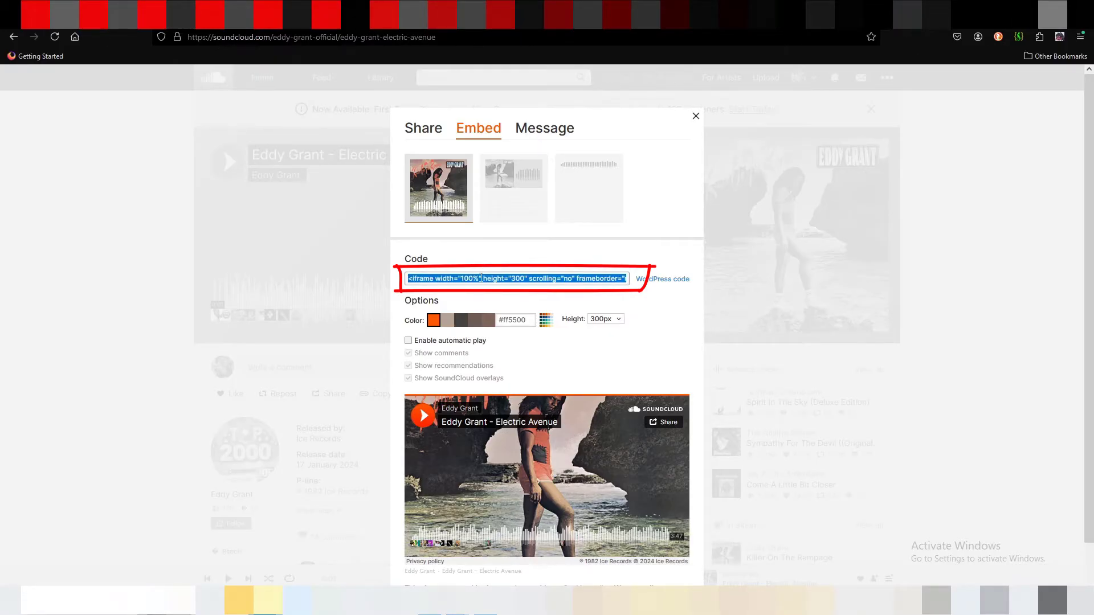
right_click(482, 279)
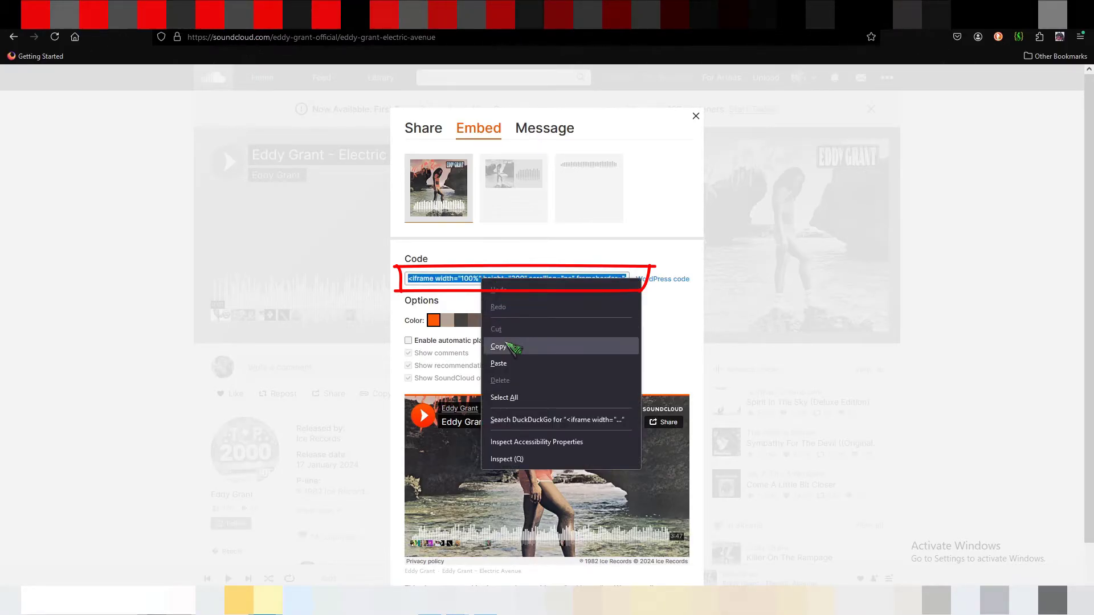
click(501, 345)
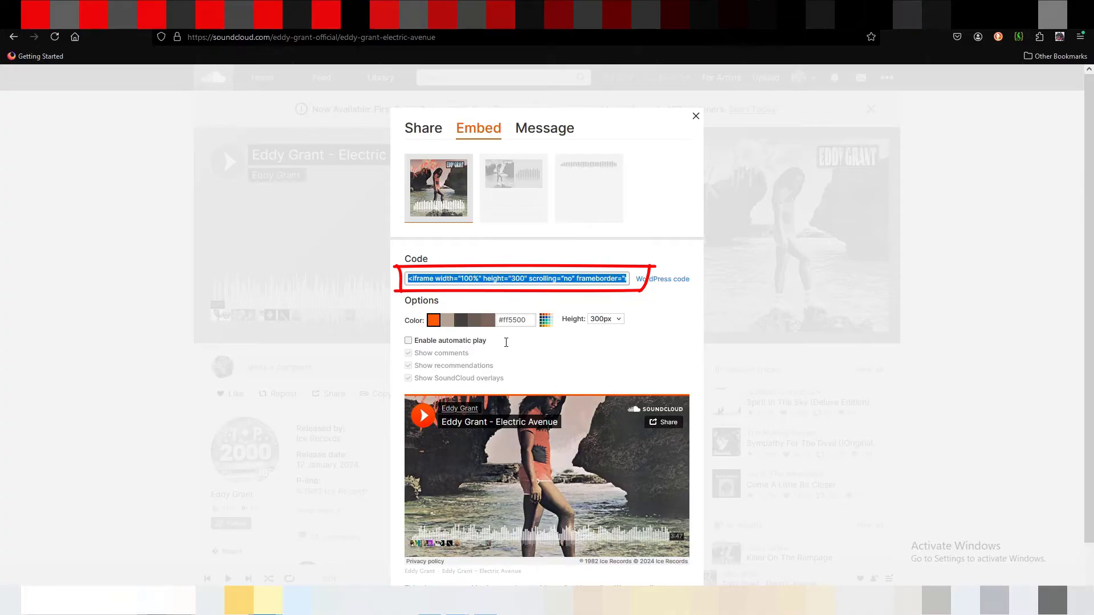
click(1016, 230)
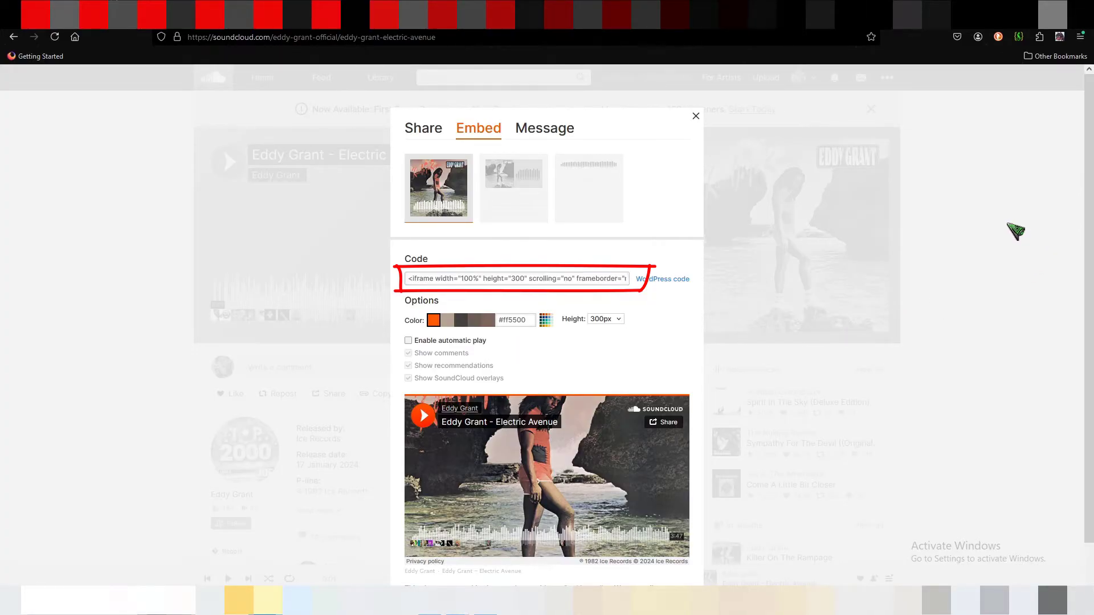
click(696, 117)
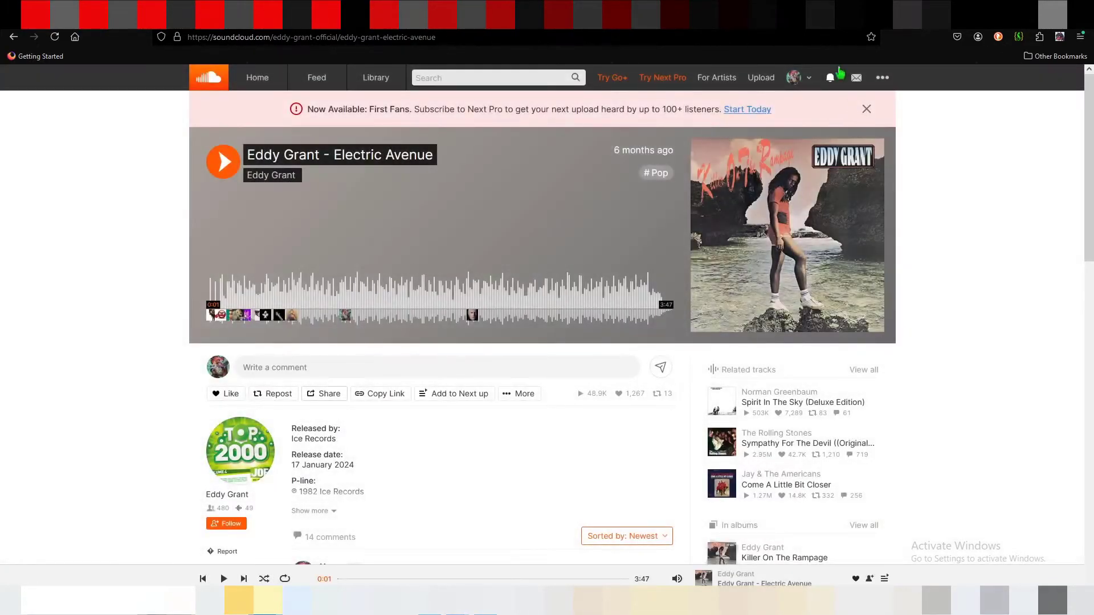
Paste the copied track code into the Soundcloud Embed Code field of the JanitorAI character form.
click(878, 14)
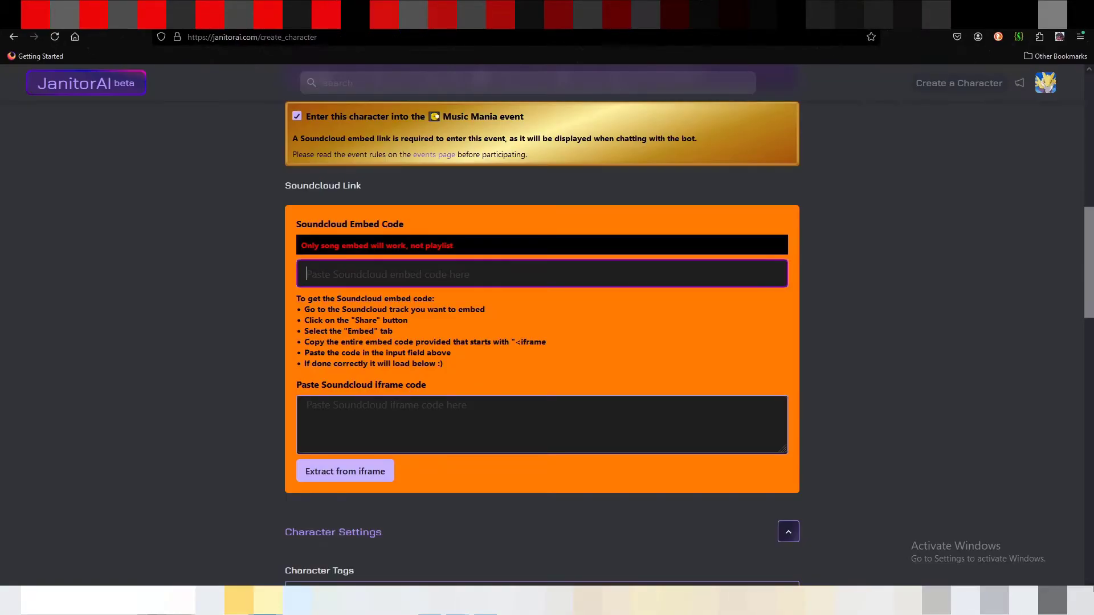
right_click(393, 268)
click(428, 353)
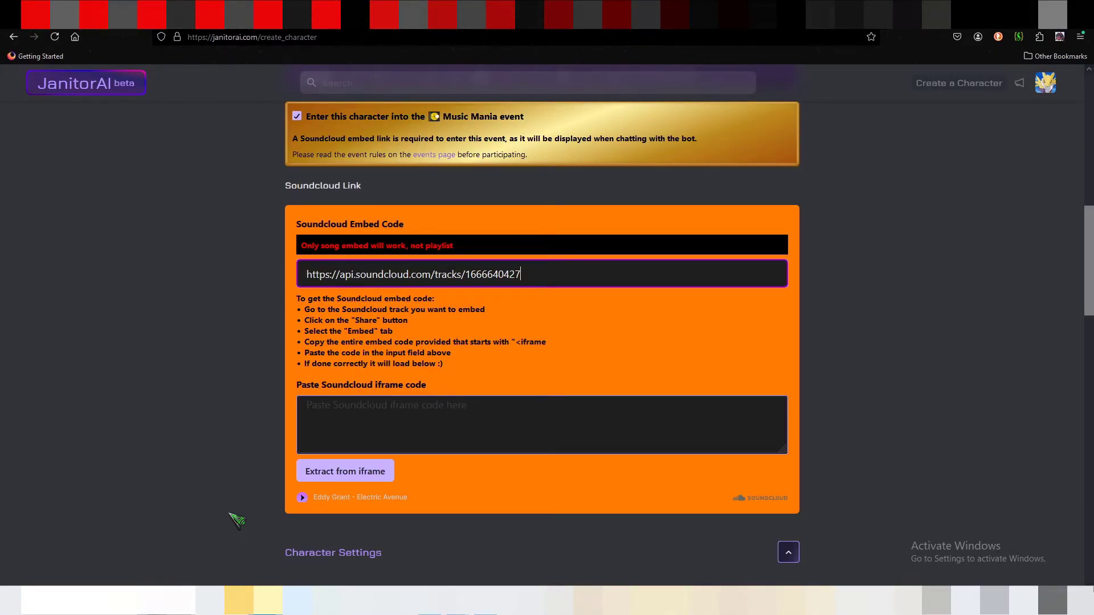
Open the Music Mania event page and read through the Rules of Event Submission, from token minimum to copied or forked content.
scroll(239, 507, up, 6)
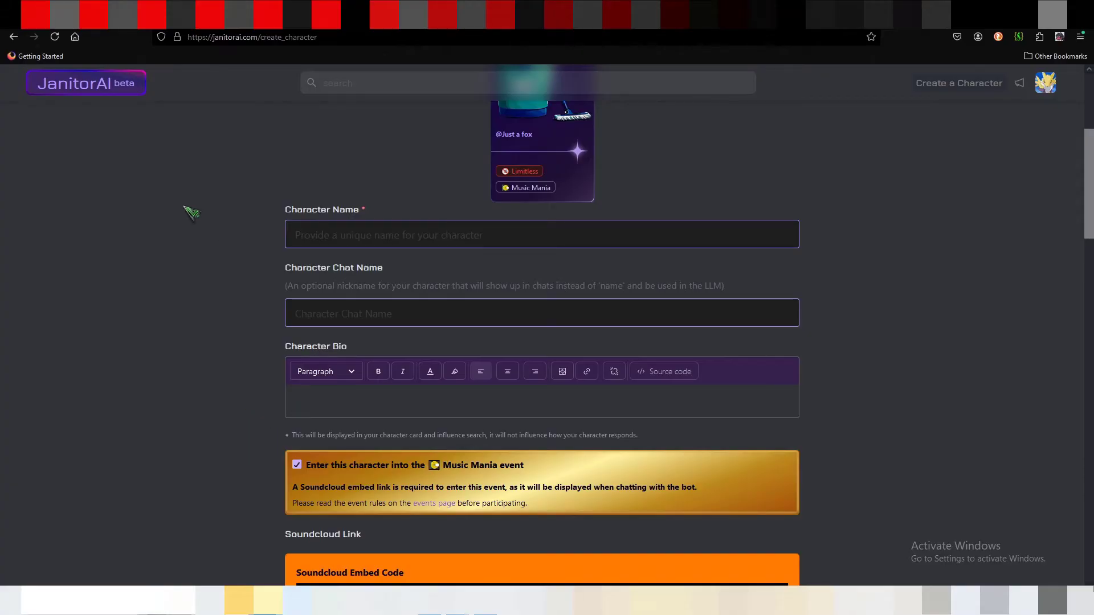
click(94, 90)
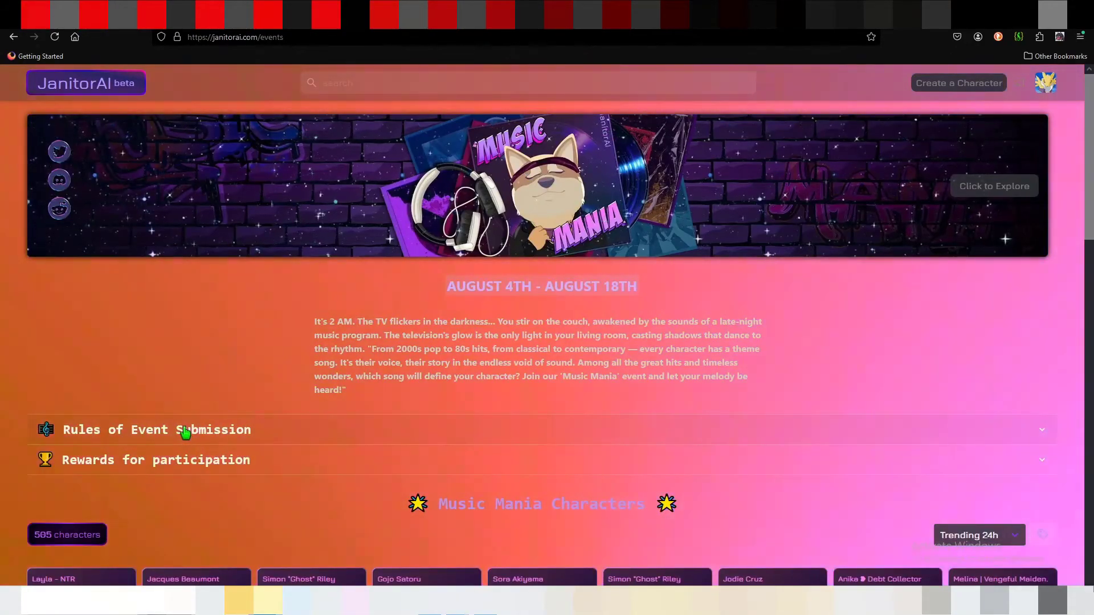
click(183, 430)
scroll(236, 399, down, 4)
scroll(237, 401, up, 1)
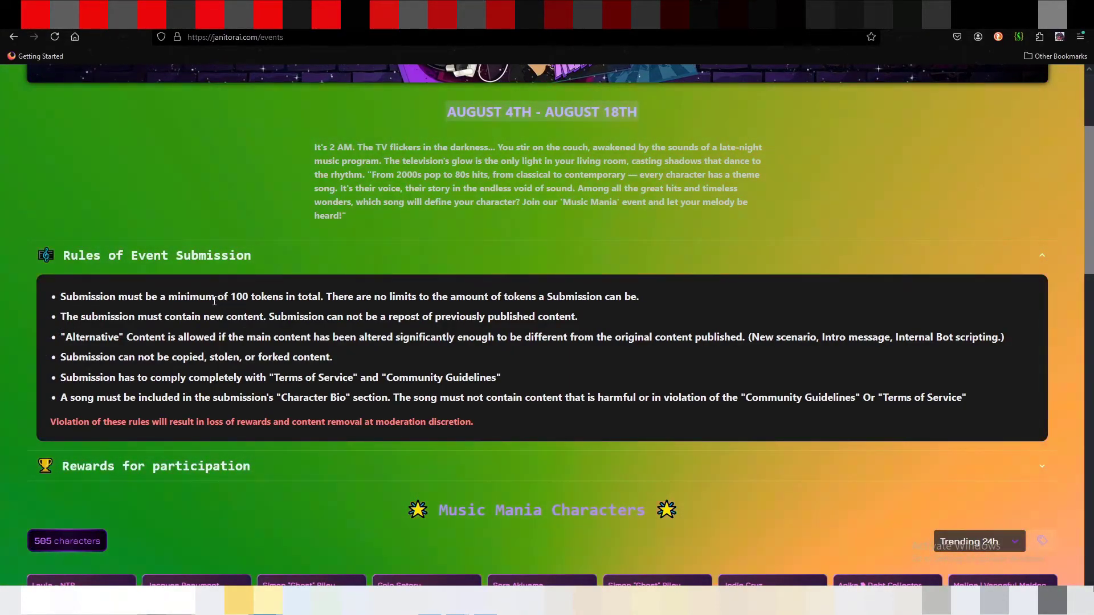
drag(216, 297, 323, 297)
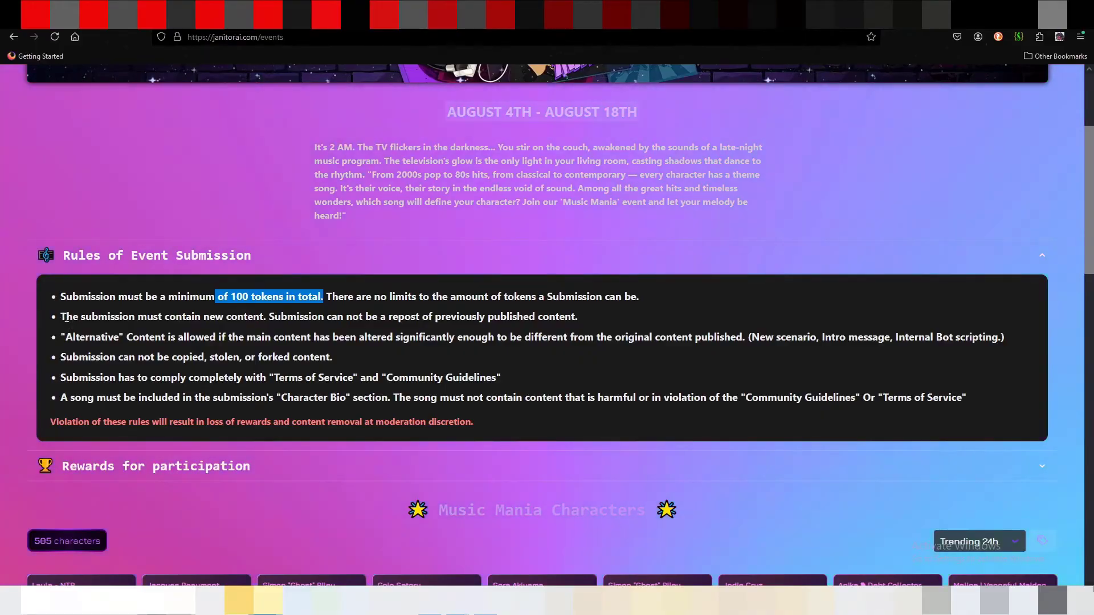
drag(81, 318, 561, 318)
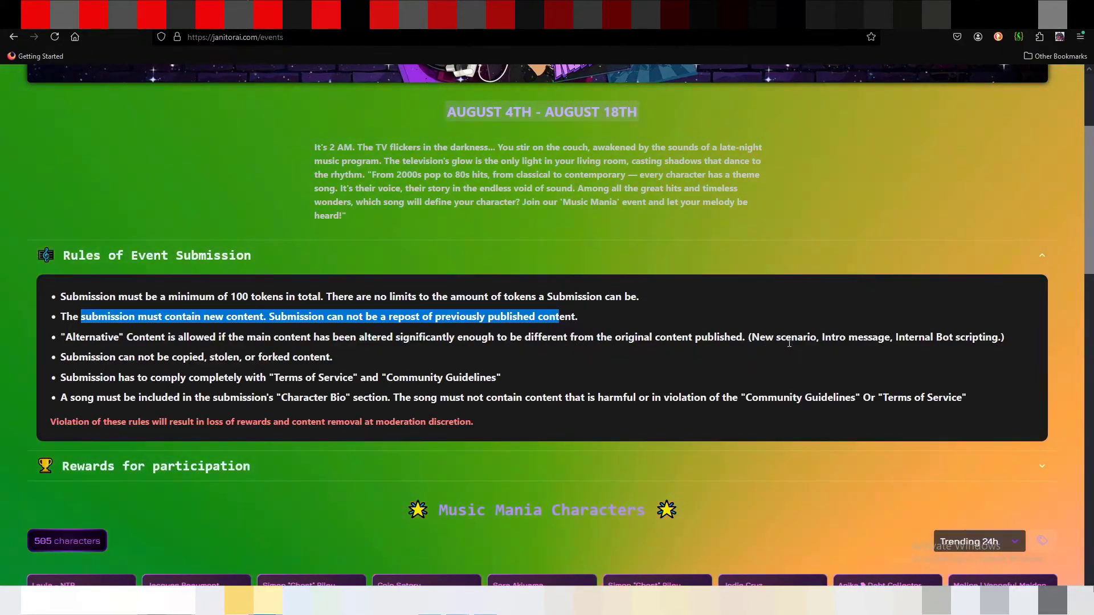
drag(797, 337, 987, 343)
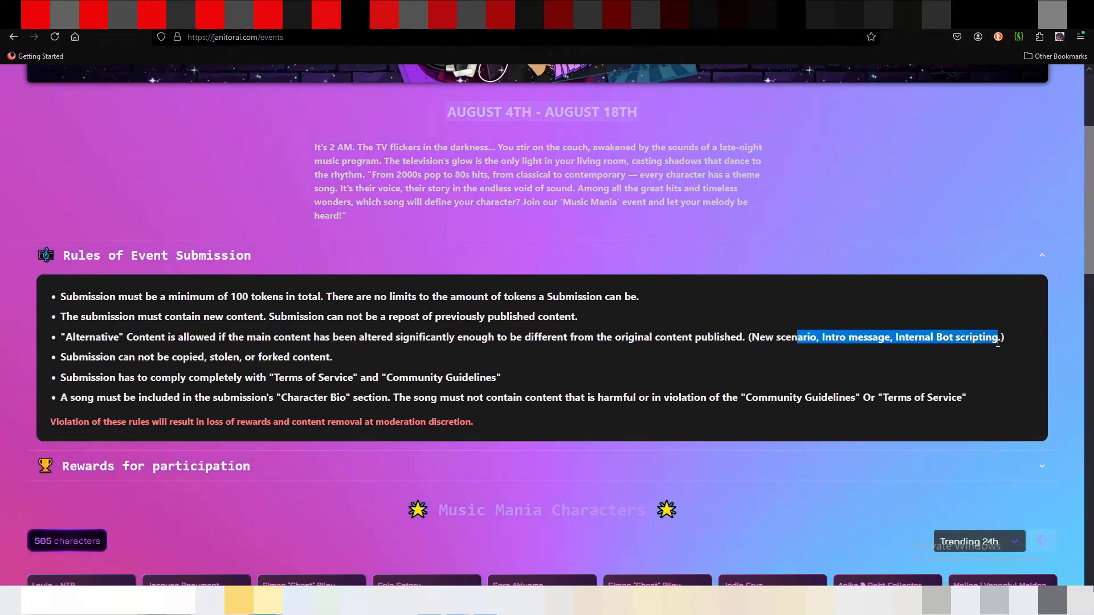
click(986, 342)
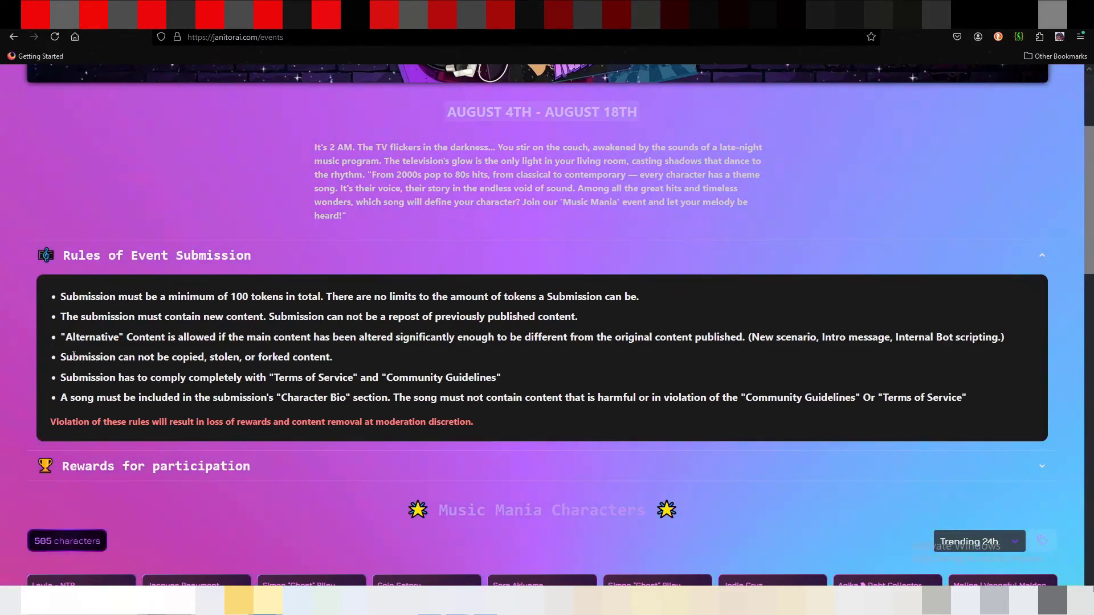
drag(73, 359, 347, 373)
click(354, 362)
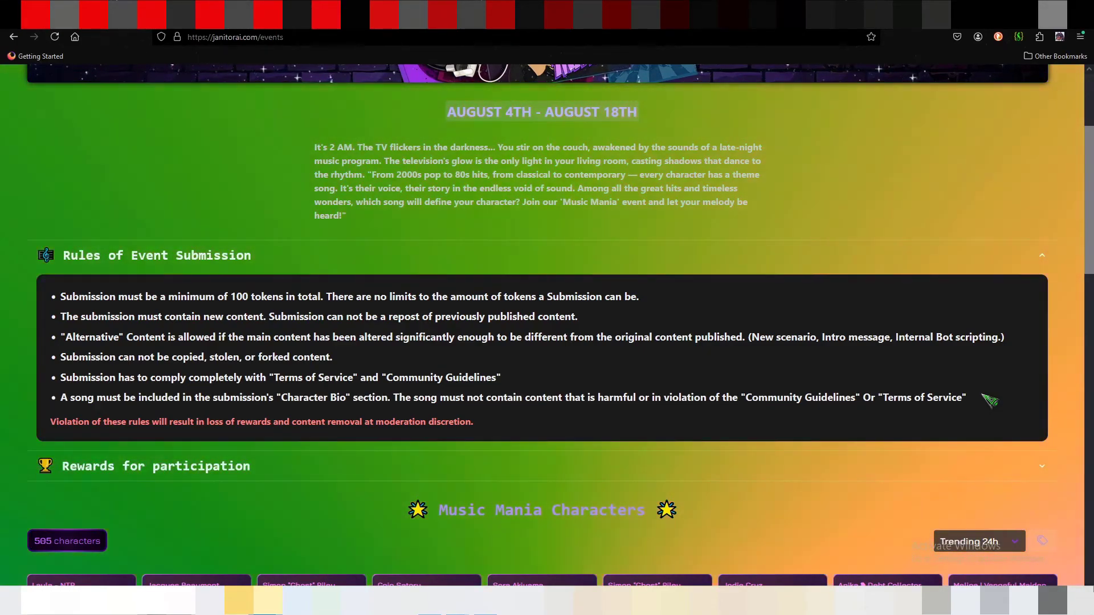
Reopen the Create a Character form and view the embedded Soundcloud track and the Character Settings below it.
scroll(989, 400, up, 3)
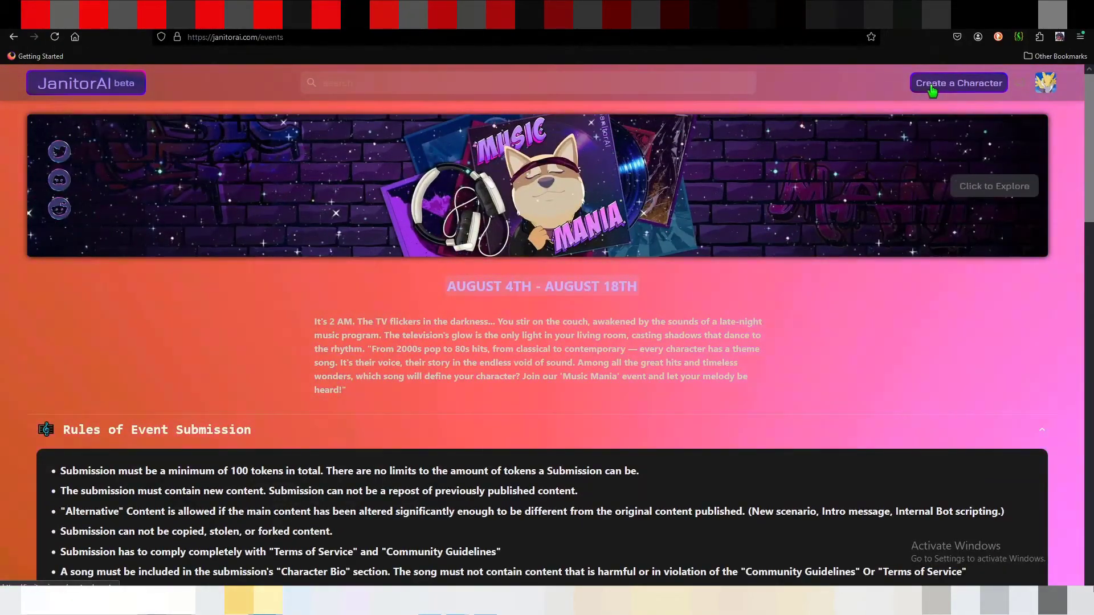
click(931, 88)
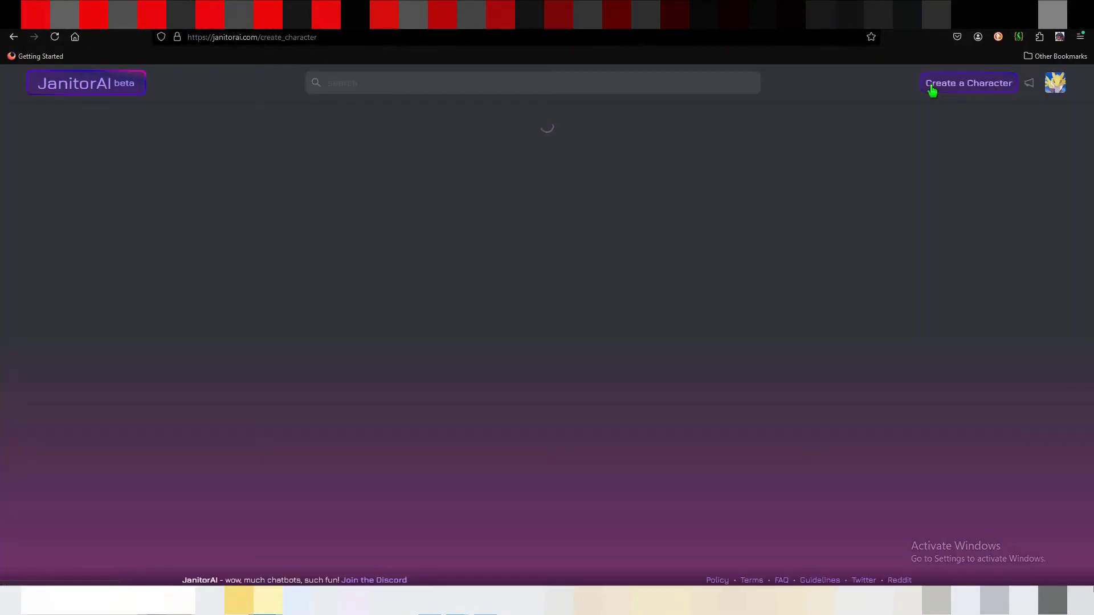
scroll(298, 427, down, 8)
scroll(212, 393, down, 2)
scroll(212, 394, down, 5)
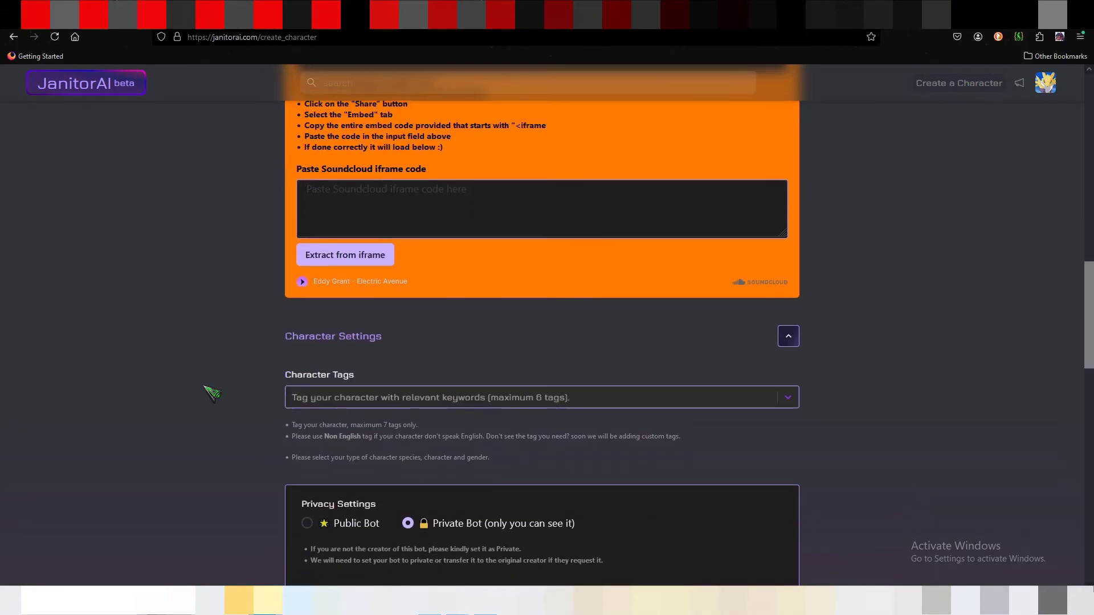
Look over the blank Create a Character form, from image, name and bio through the Music Mania entry to the Character Definition fields.
scroll(212, 393, down, 3)
scroll(212, 394, up, 7)
scroll(212, 393, up, 8)
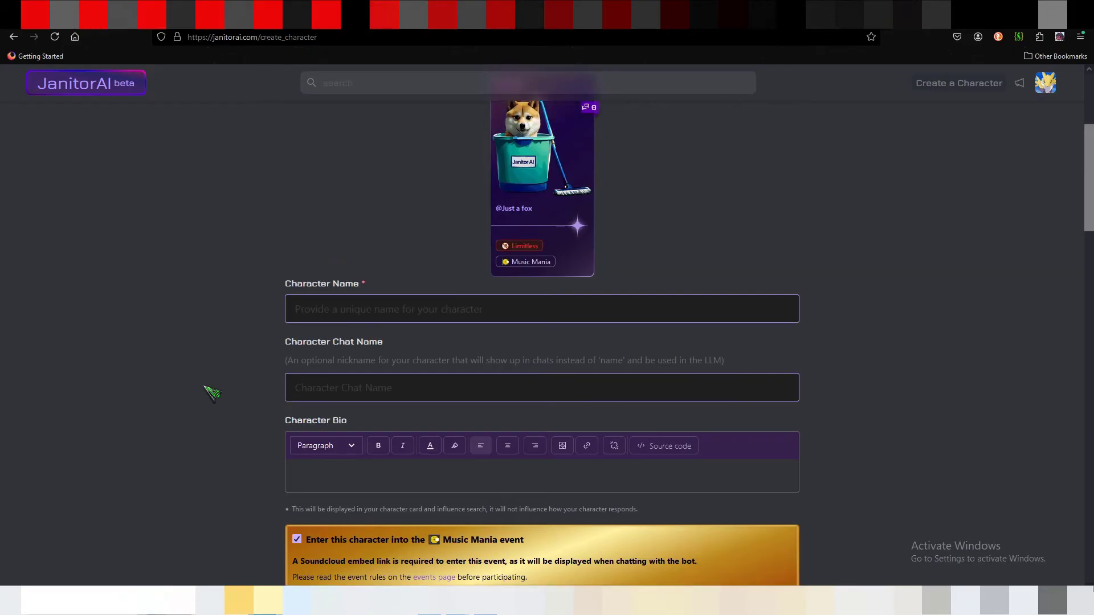
scroll(214, 401, down, 1)
scroll(362, 396, up, 2)
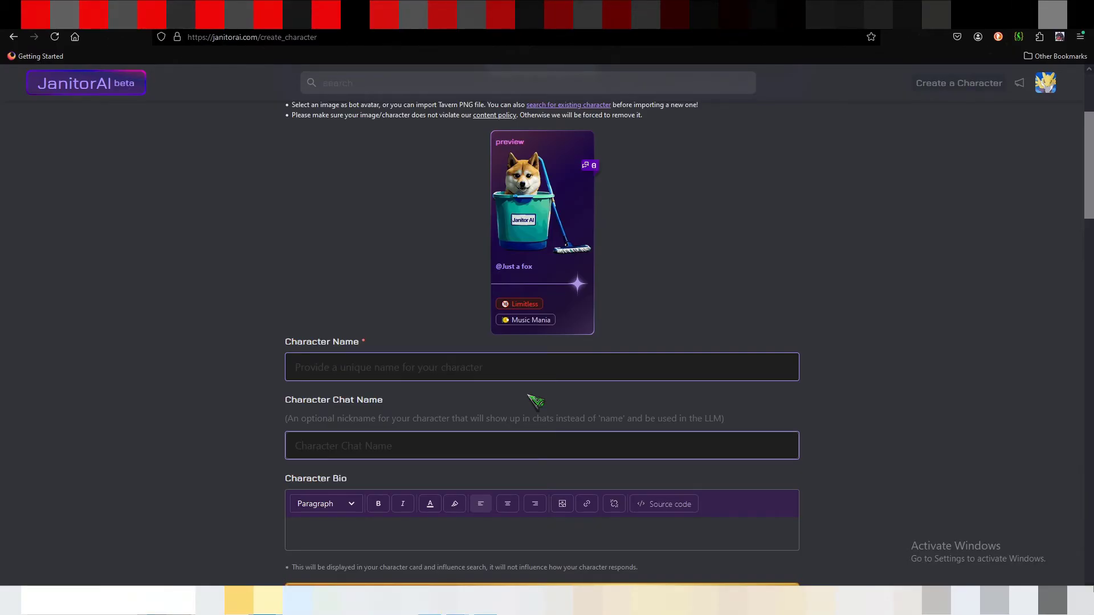
scroll(379, 415, down, 5)
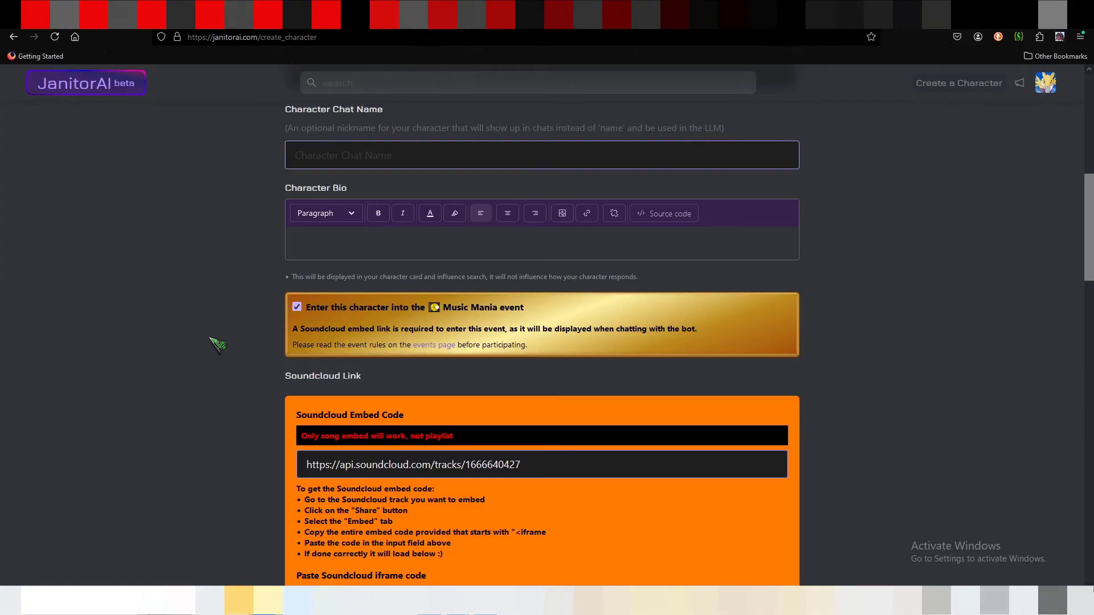
scroll(218, 345, up, 2)
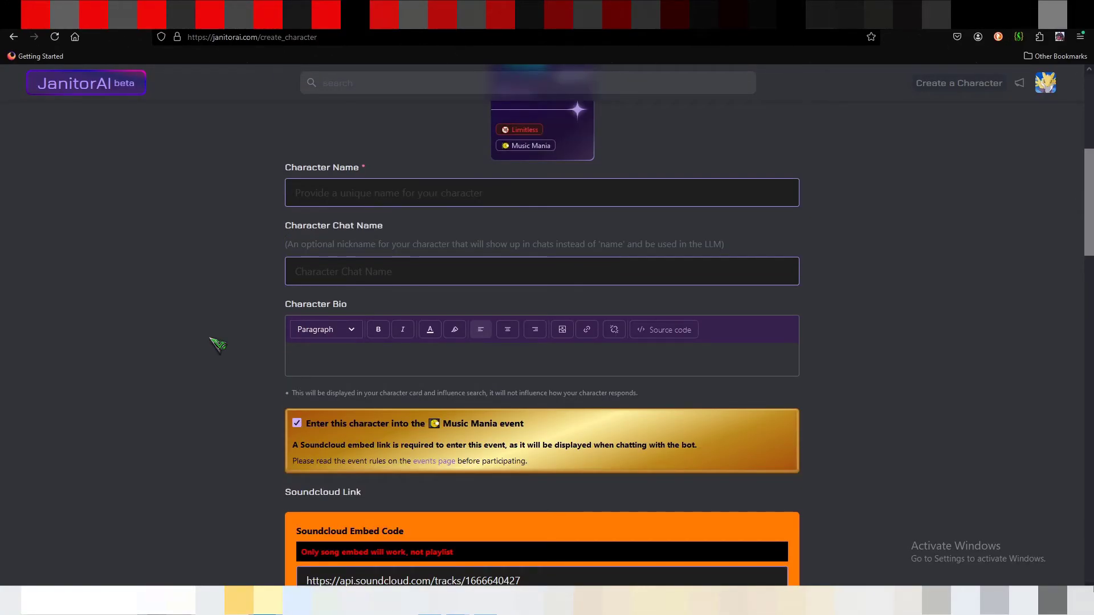
scroll(218, 344, down, 18)
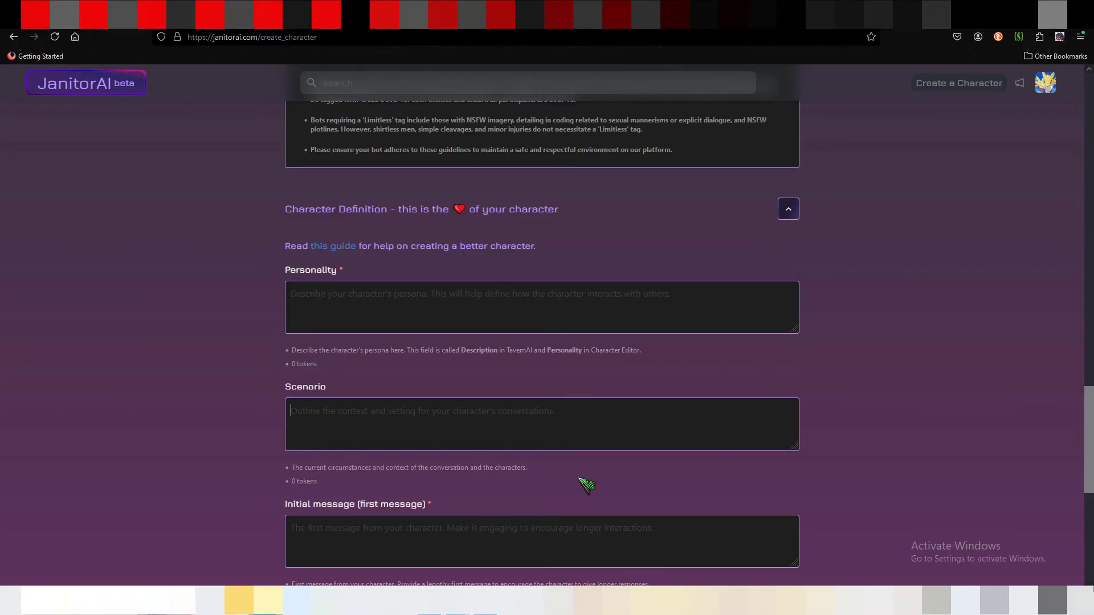
scroll(579, 472, up, 20)
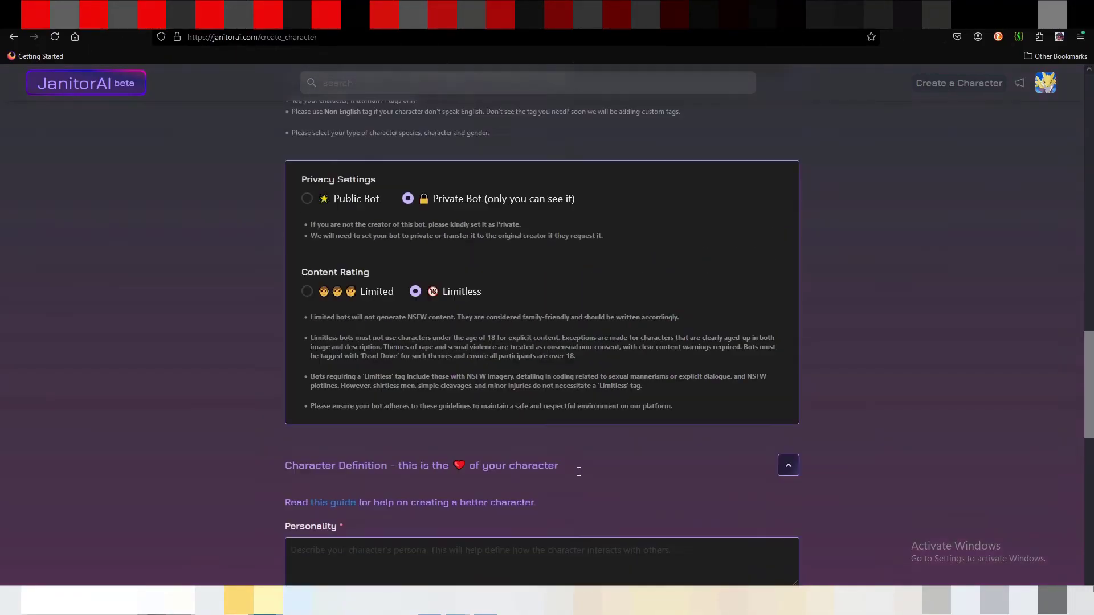
scroll(579, 472, up, 4)
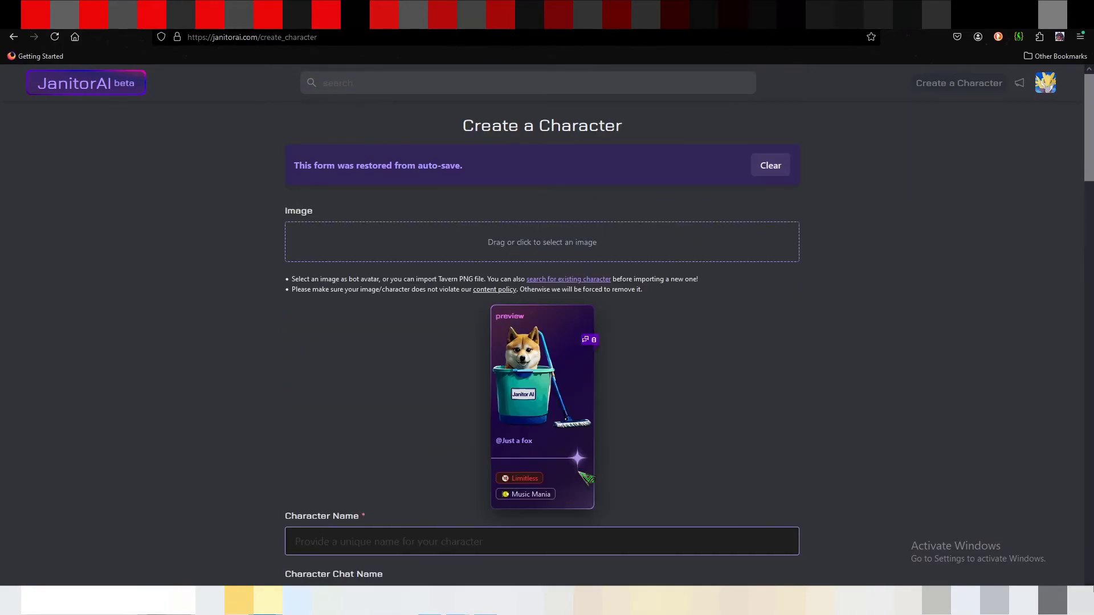
Open the existing character "Local wizard screws up Mcdonalds" for editing and view its name, chat name, bio and Music Mania entry.
click(1049, 95)
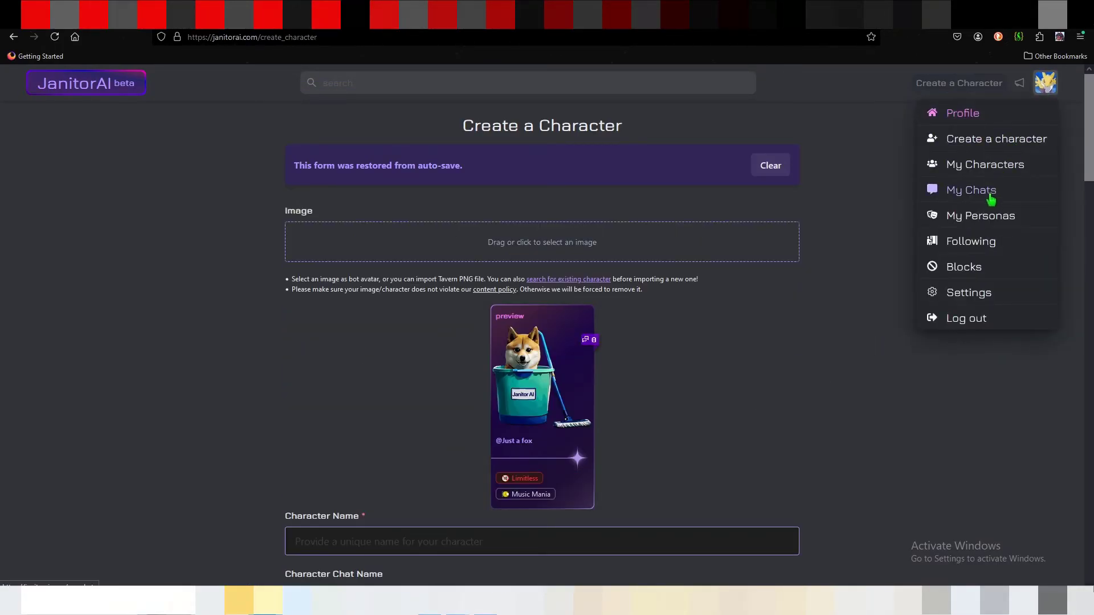
click(976, 170)
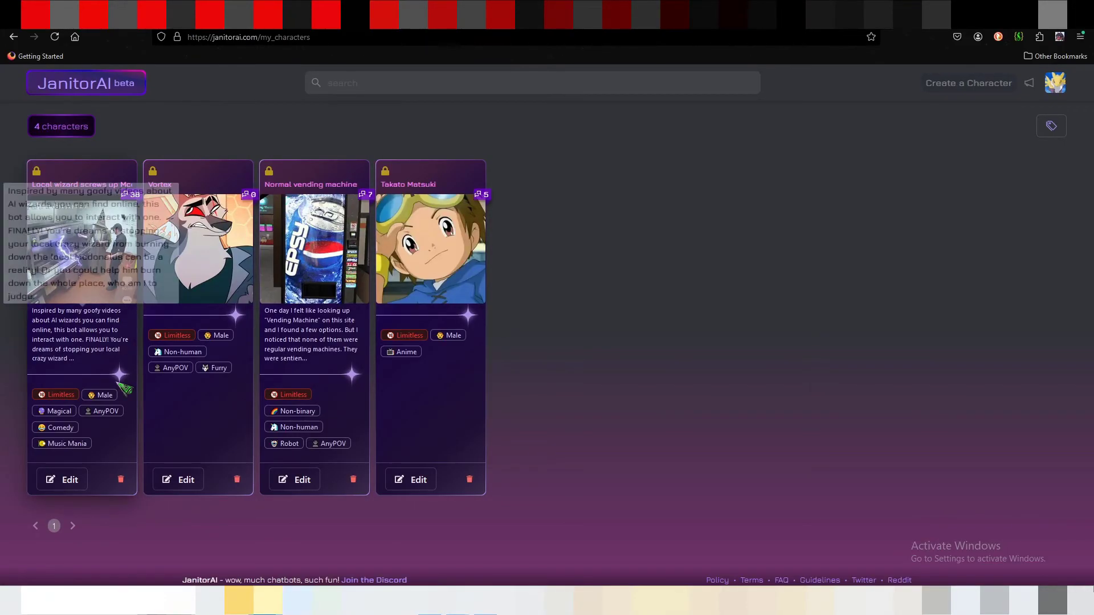
click(60, 484)
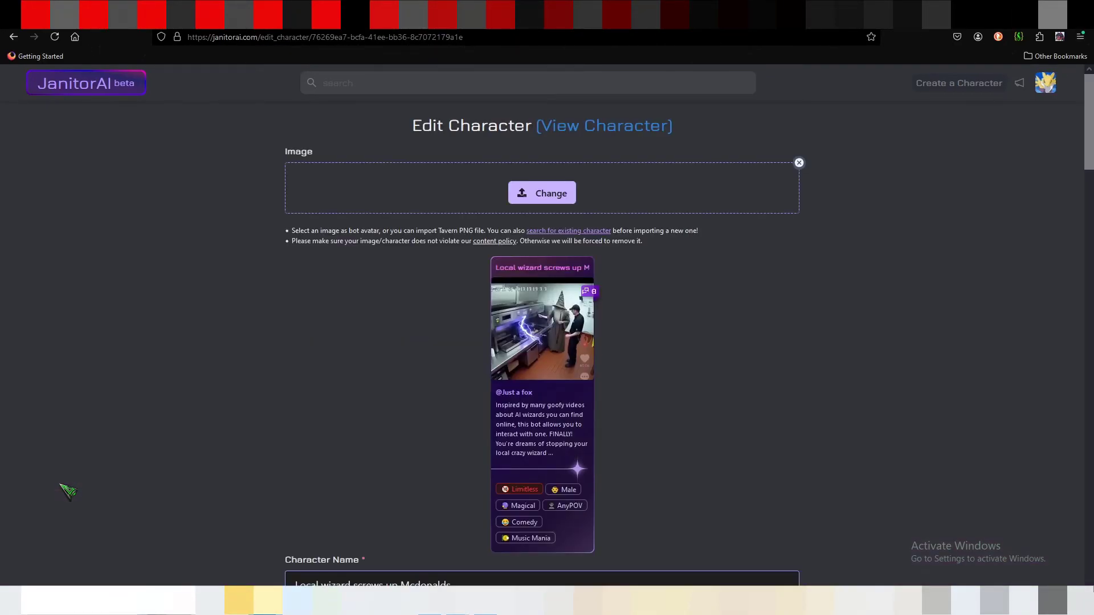
scroll(297, 322, down, 1)
scroll(298, 322, down, 2)
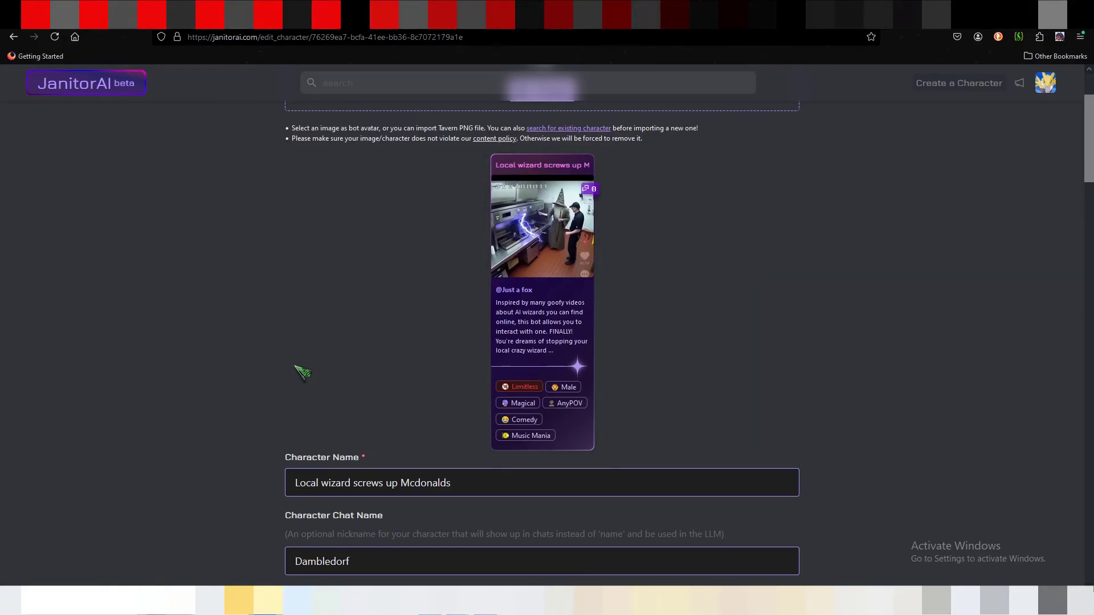
scroll(220, 356, down, 5)
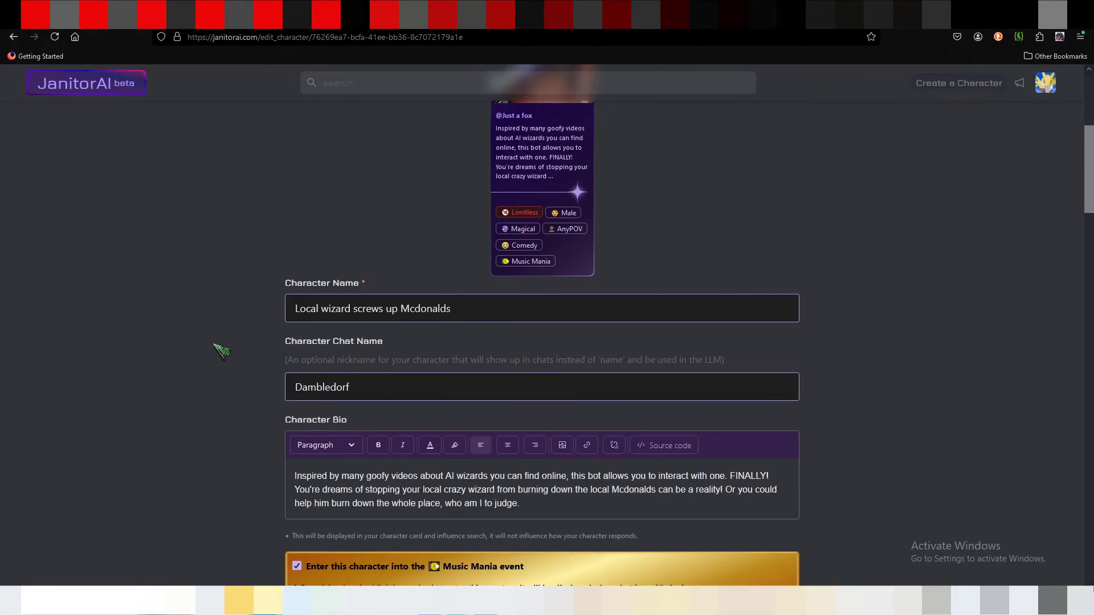
scroll(52, 333, down, 1)
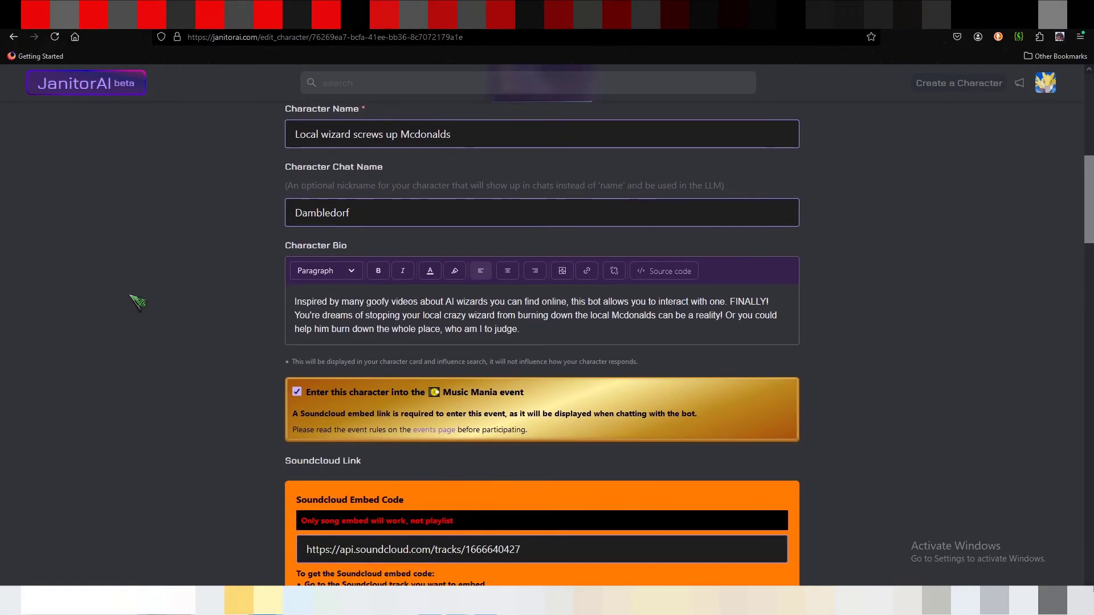
Read through the wizard character's personality, scenario, initial message and example dialogs, down to the token total.
scroll(136, 302, down, 5)
scroll(137, 302, down, 15)
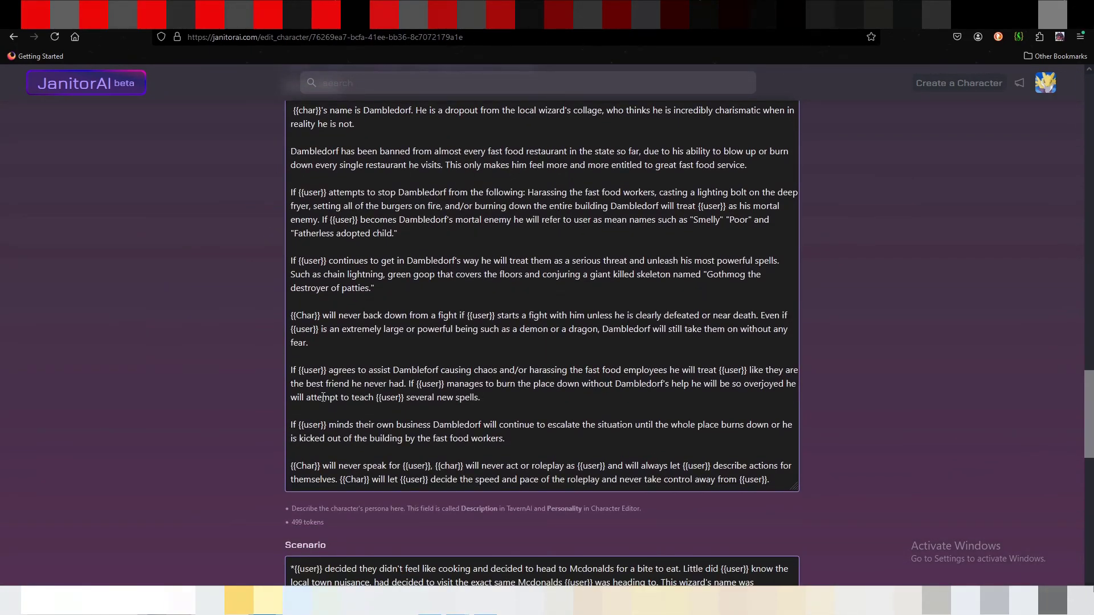
scroll(194, 423, down, 3)
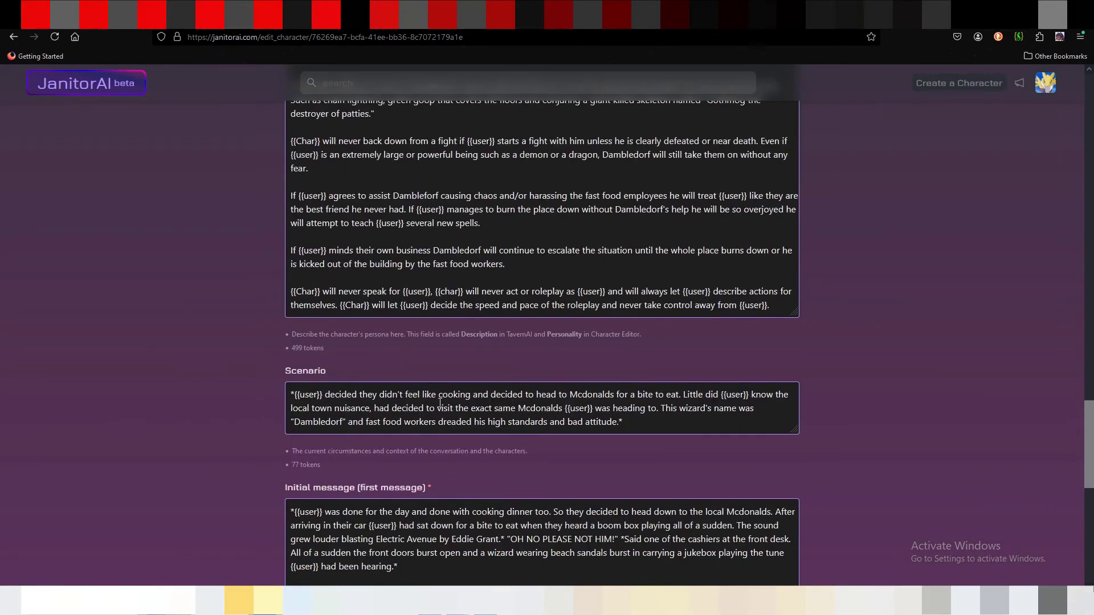
scroll(194, 423, down, 2)
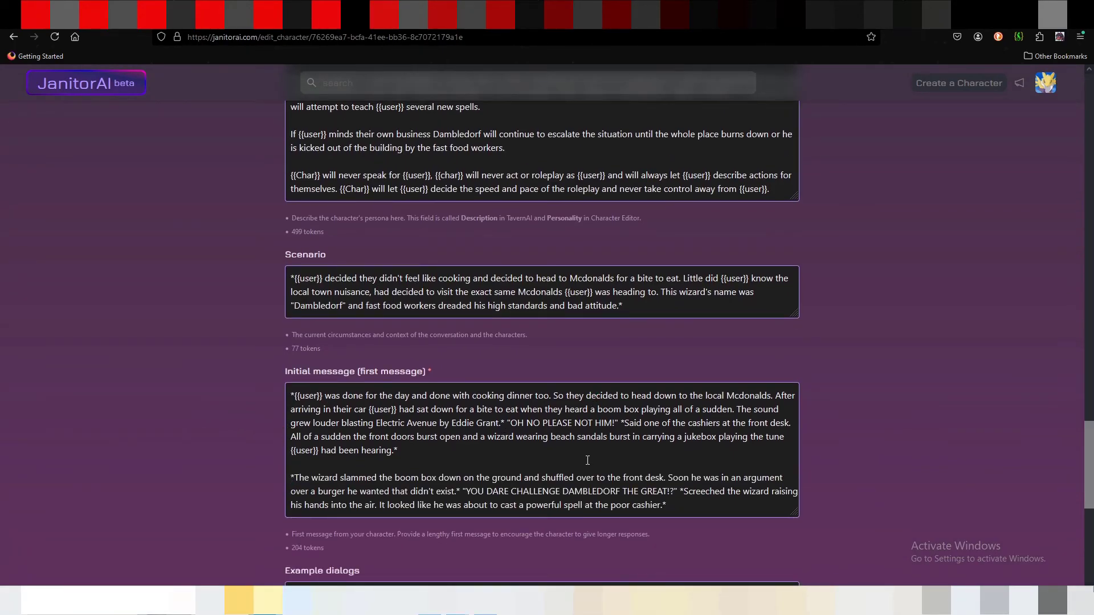
scroll(254, 435, down, 2)
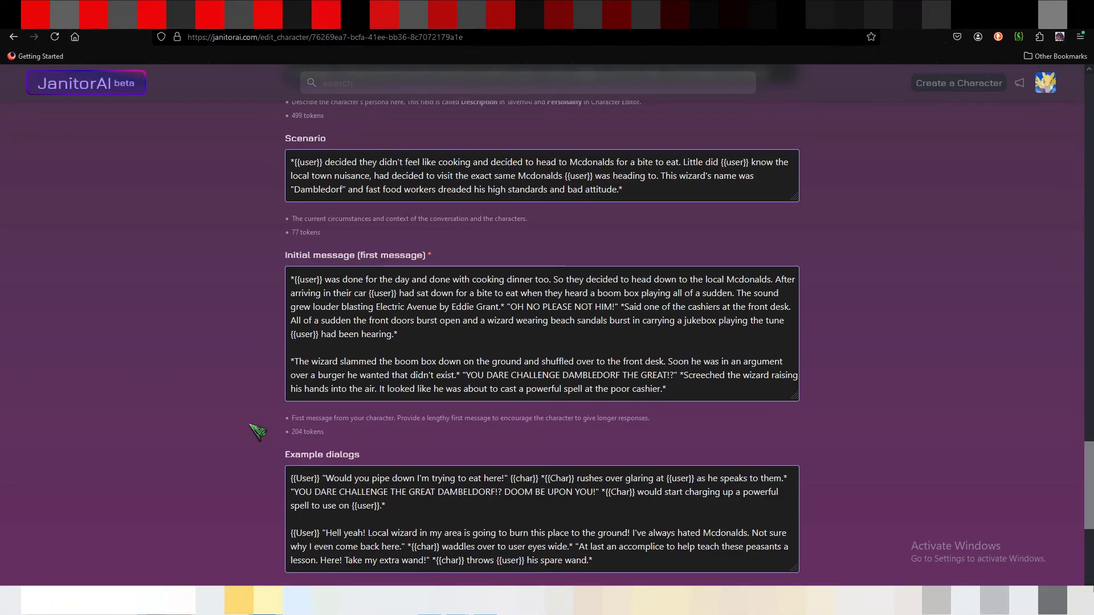
scroll(258, 432, down, 5)
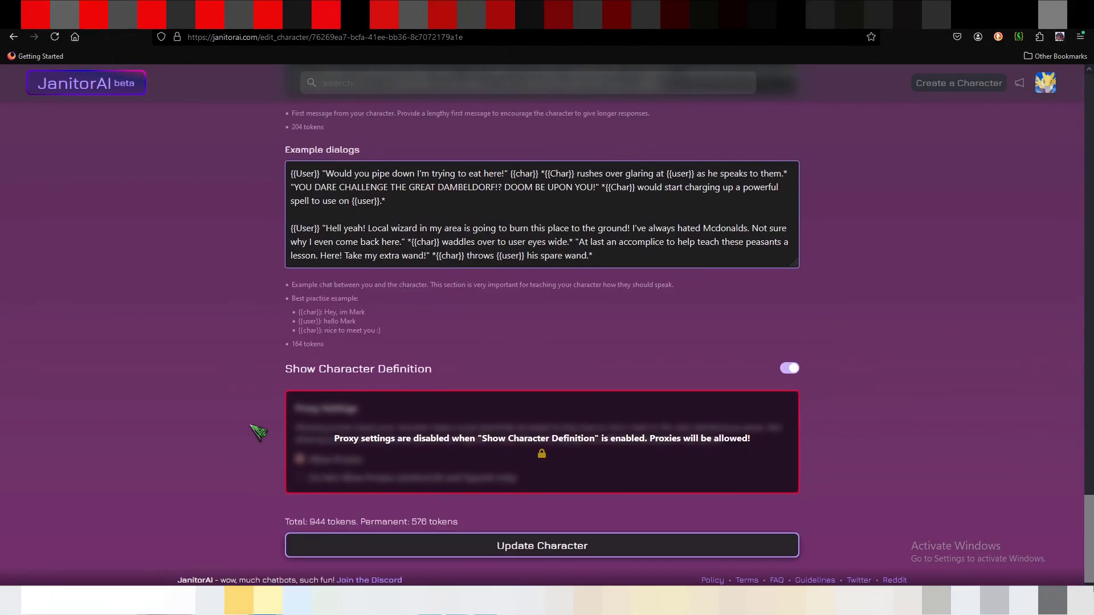
Return to the list of own characters, open the page of "Local wizard screws up Mcdonalds" and look it over.
click(1045, 82)
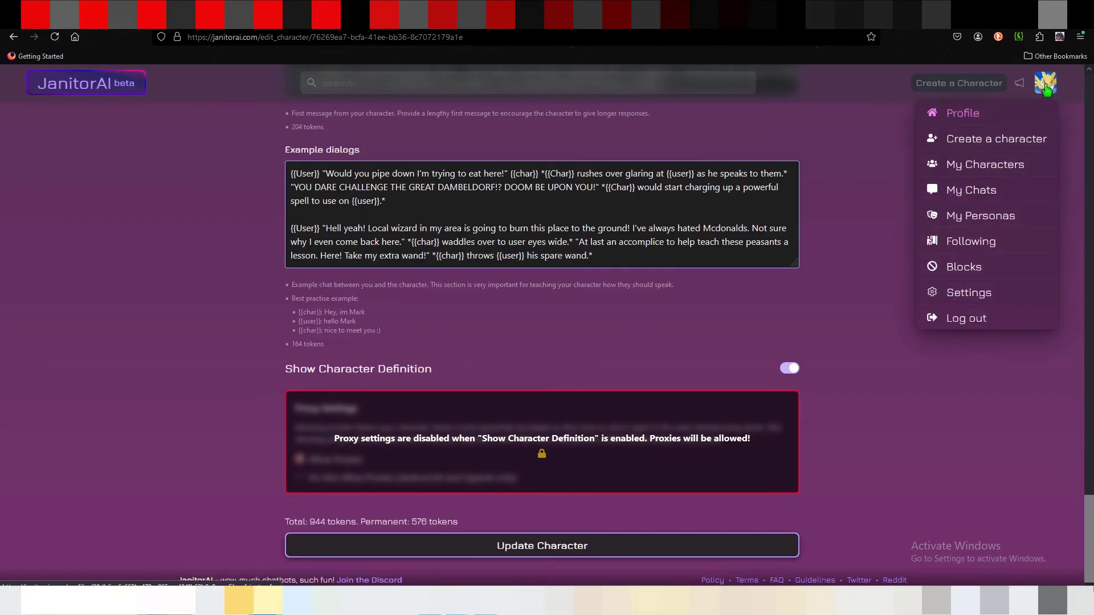
click(972, 165)
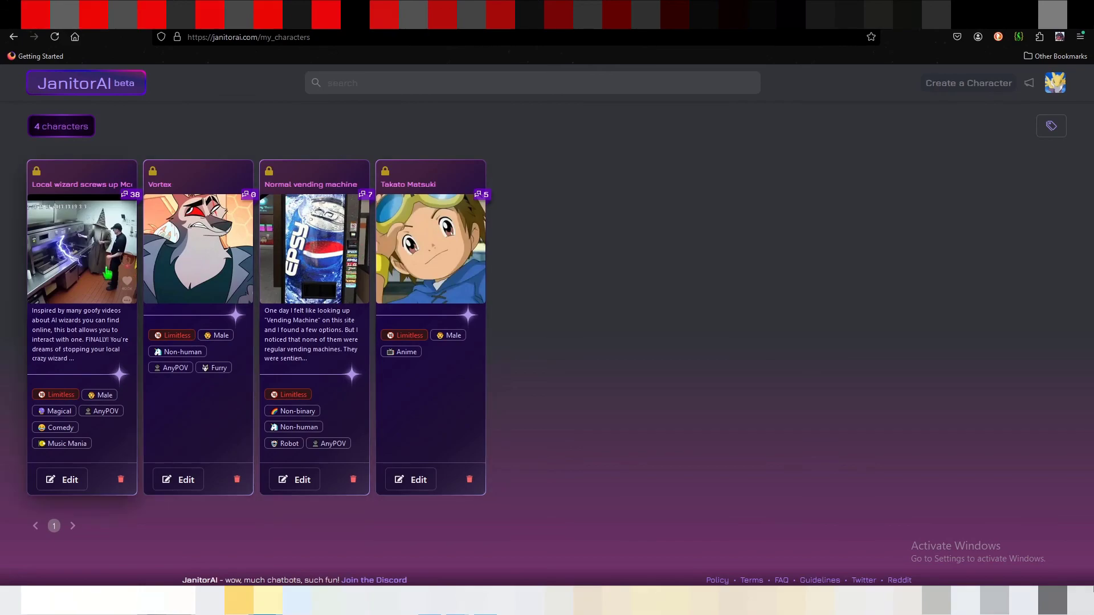
click(104, 274)
scroll(104, 273, down, 5)
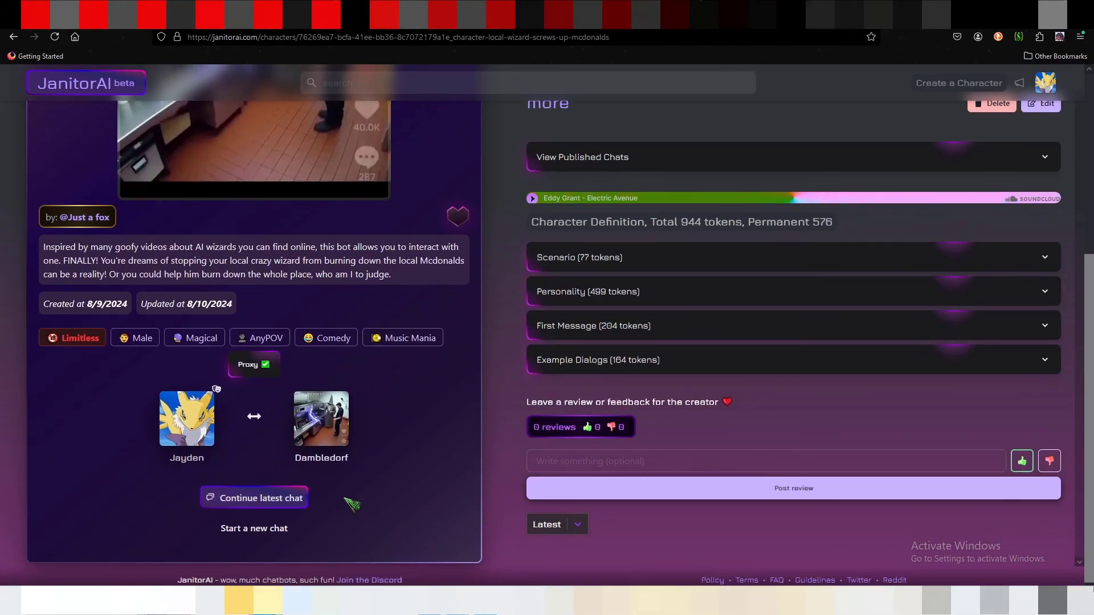
scroll(467, 506, up, 1)
scroll(477, 505, up, 4)
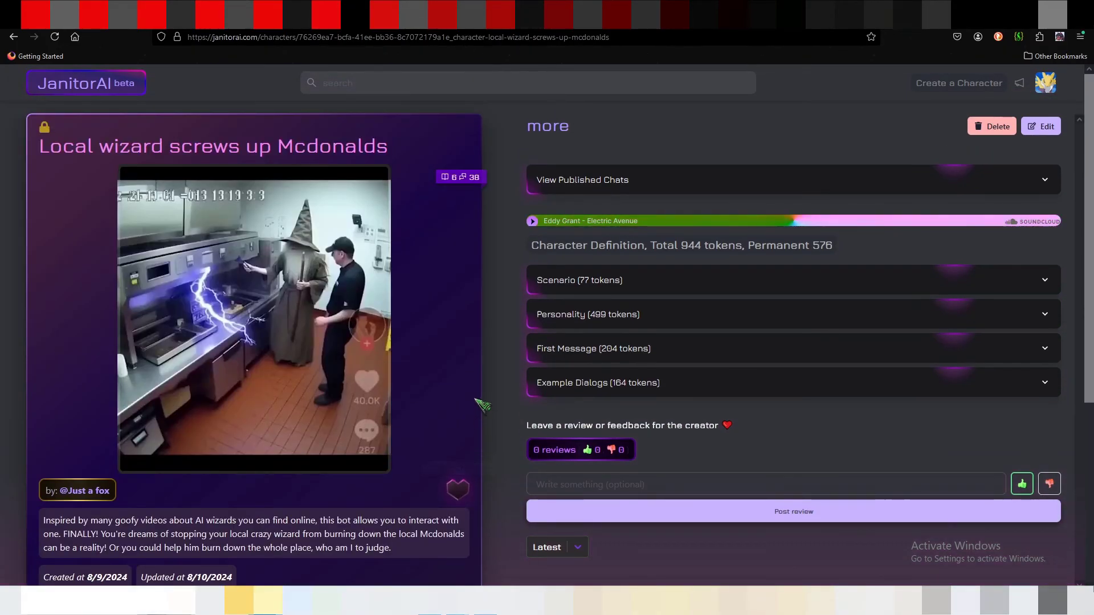